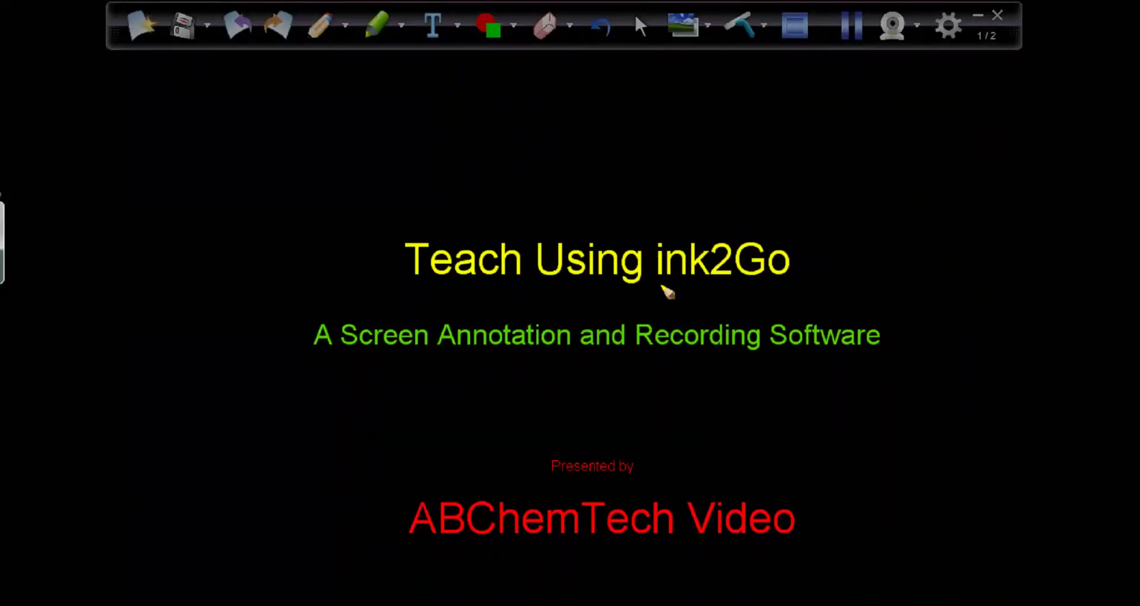
# Circle 'ink2Go' and underline 'Screen Annotation' and 'Recording' on the title slide in yellow ink.
pyautogui.moveTo(661, 289)
pyautogui.mouseDown()
pyautogui.moveTo(768, 299)
pyautogui.moveTo(808, 272)
pyautogui.moveTo(801, 255)
pyautogui.moveTo(719, 217)
pyautogui.moveTo(684, 222)
pyautogui.moveTo(654, 289)
pyautogui.mouseUp()
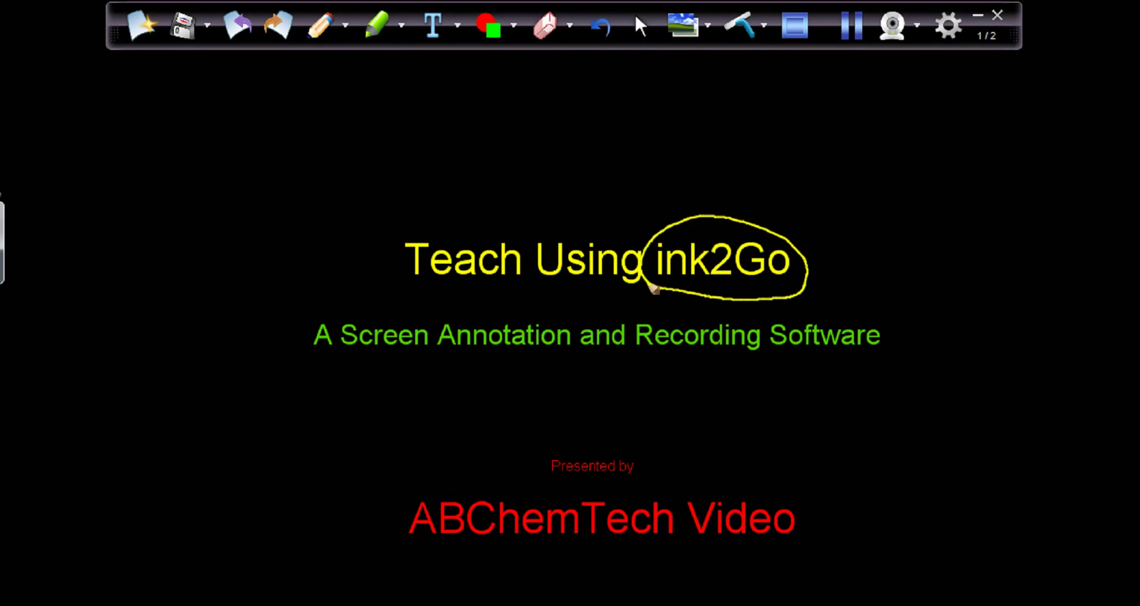
pyautogui.moveTo(371, 355); pyautogui.dragTo(500, 364)
pyautogui.moveTo(652, 355); pyautogui.dragTo(718, 366)
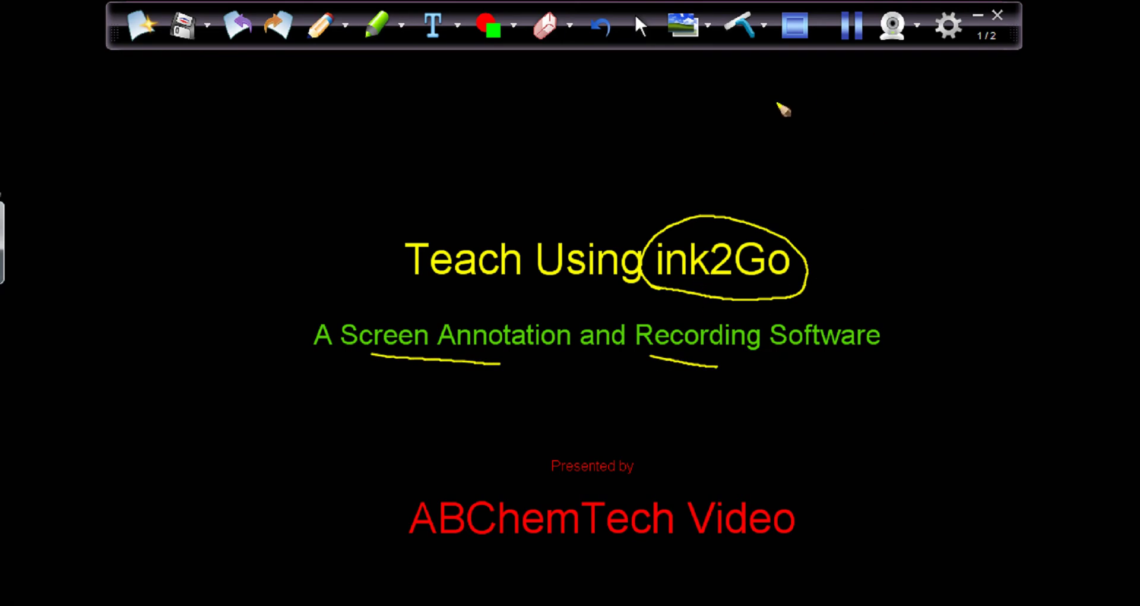
# On the next page, underline 'recorded videos' and 'Annotations' and draw an arrow pointing at Annotations.
pyautogui.click(275, 26)
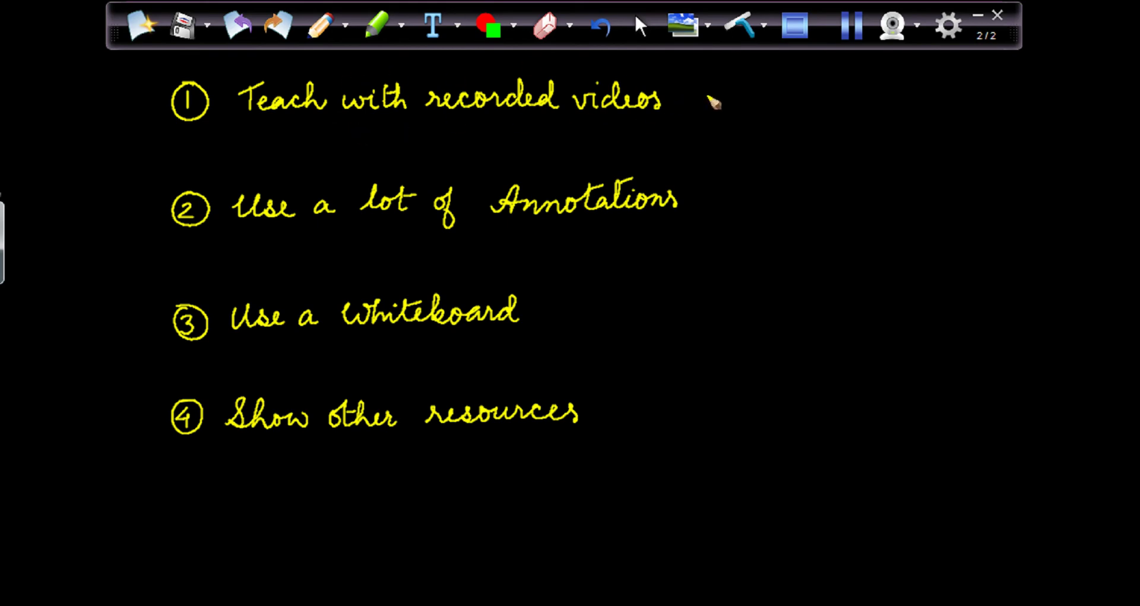
pyautogui.moveTo(462, 117); pyautogui.dragTo(654, 124)
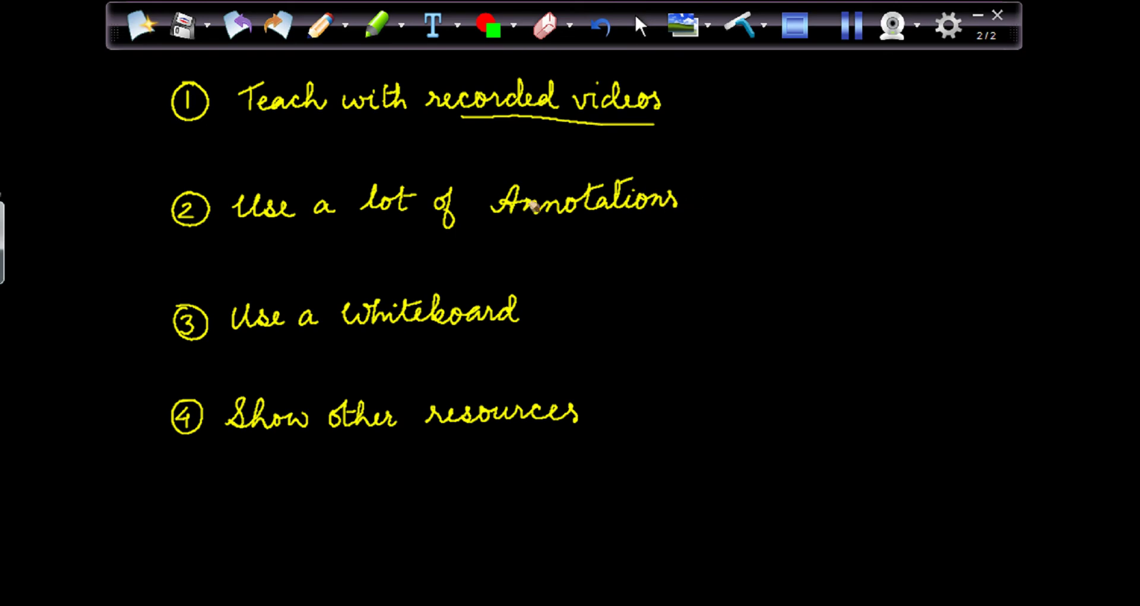
pyautogui.moveTo(493, 226); pyautogui.dragTo(655, 230)
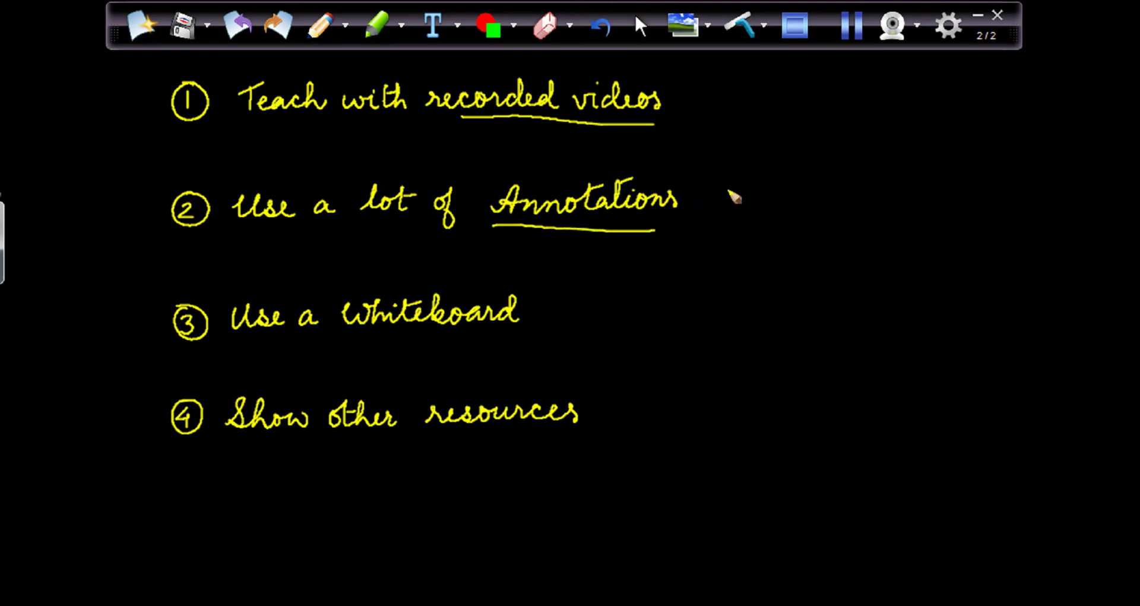
pyautogui.moveTo(734, 184)
pyautogui.mouseDown()
pyautogui.moveTo(692, 188)
pyautogui.moveTo(715, 203)
pyautogui.mouseUp()
# Circle 'Whiteboard', then handwrite 'presentation' beside it and strike it through.
pyautogui.moveTo(526, 299)
pyautogui.mouseDown()
pyautogui.moveTo(417, 265)
pyautogui.moveTo(365, 334)
pyautogui.moveTo(523, 295)
pyautogui.mouseUp()
pyautogui.moveTo(615, 313)
pyautogui.mouseDown()
pyautogui.moveTo(710, 318)
pyautogui.moveTo(717, 298)
pyautogui.moveTo(719, 320)
pyautogui.moveTo(725, 308)
pyautogui.moveTo(792, 324)
pyautogui.mouseUp()
pyautogui.moveTo(641, 282); pyautogui.dragTo(759, 331)
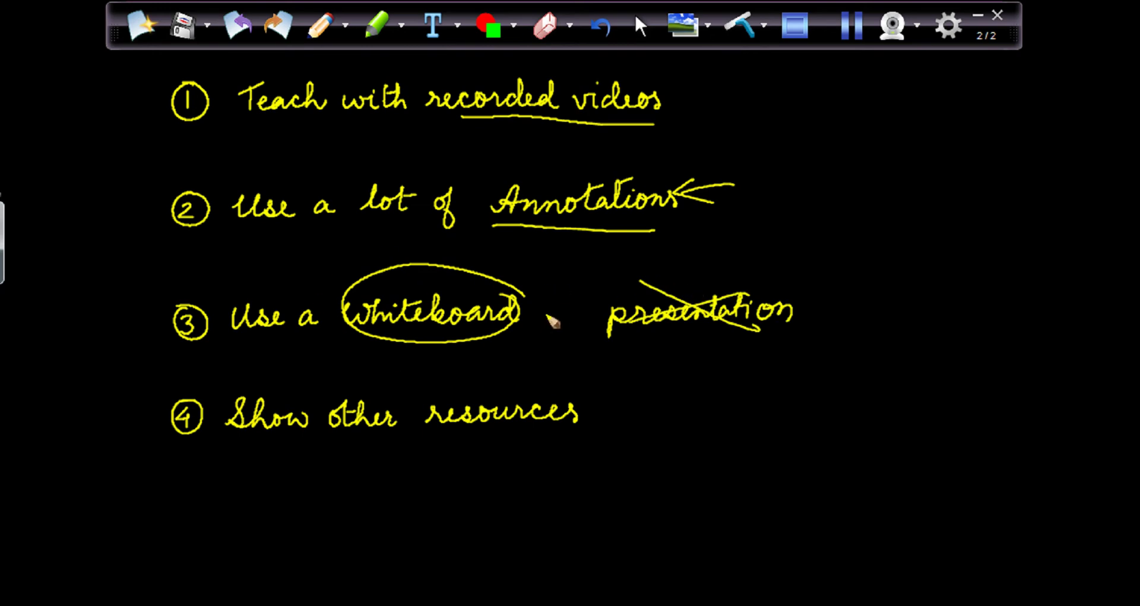
# Write 'on the fly handwriting', underline 'other resources', brace the list, and begin writing 'ink2Go'.
pyautogui.moveTo(858, 297)
pyautogui.mouseDown()
pyautogui.moveTo(927, 289)
pyautogui.moveTo(922, 305)
pyautogui.moveTo(935, 309)
pyautogui.moveTo(914, 294)
pyautogui.moveTo(973, 283)
pyautogui.moveTo(972, 311)
pyautogui.moveTo(992, 285)
pyautogui.moveTo(1008, 318)
pyautogui.mouseUp()
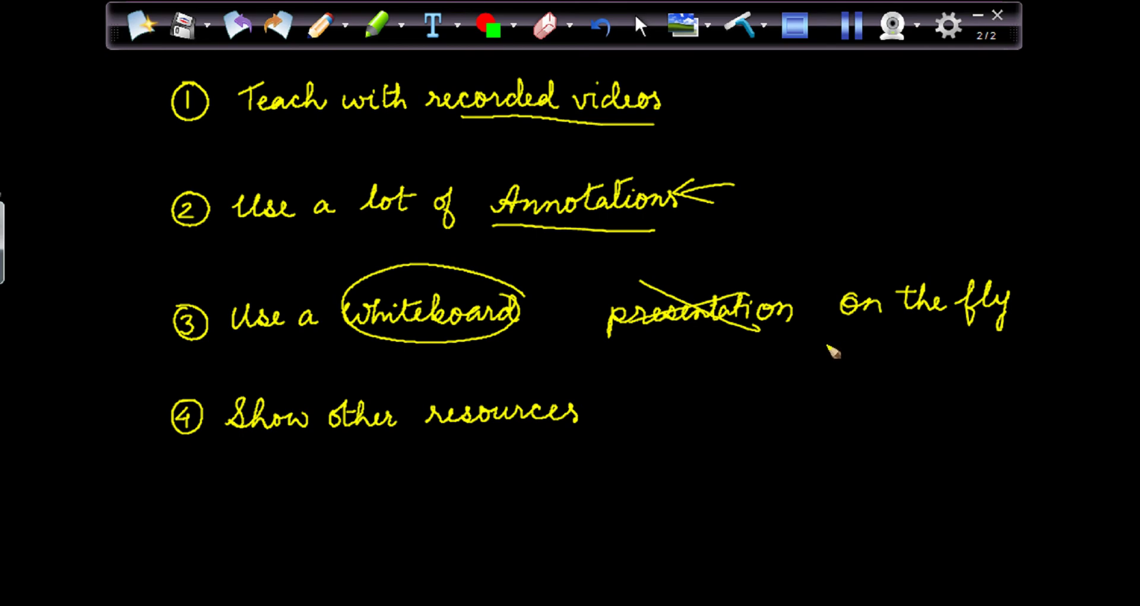
pyautogui.moveTo(830, 330)
pyautogui.mouseDown()
pyautogui.moveTo(970, 360)
pyautogui.moveTo(979, 342)
pyautogui.moveTo(975, 360)
pyautogui.moveTo(1015, 364)
pyautogui.mouseUp()
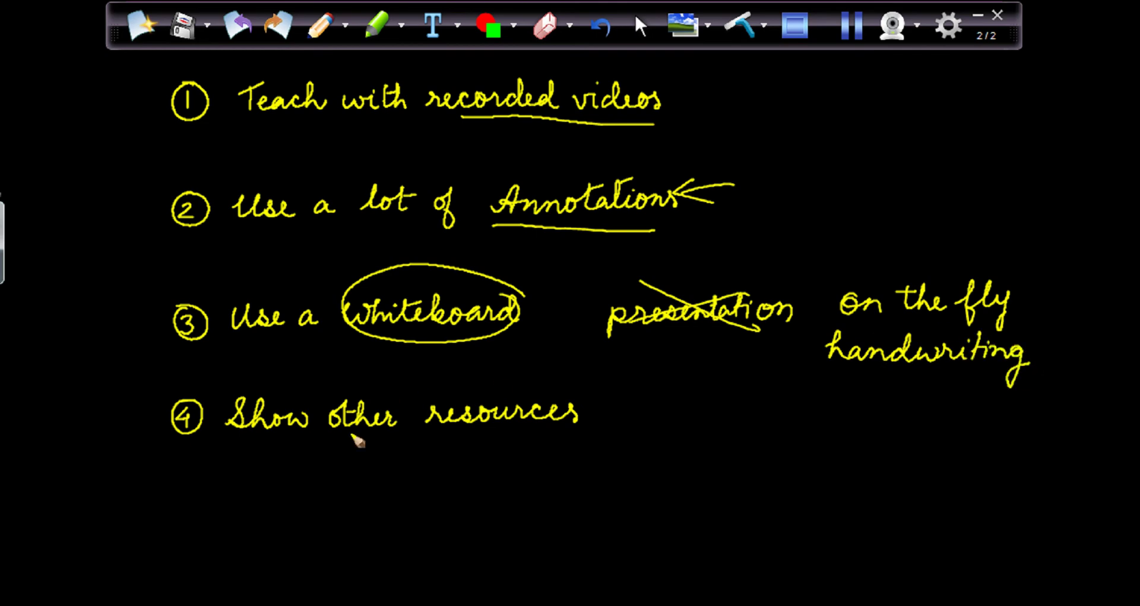
pyautogui.moveTo(315, 441); pyautogui.dragTo(536, 438)
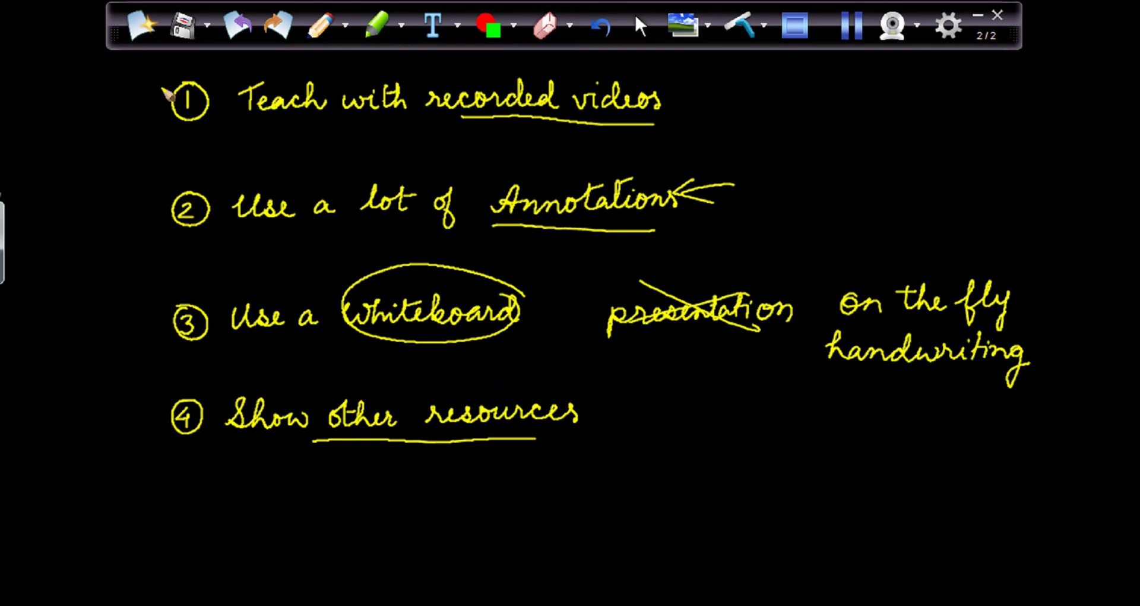
pyautogui.moveTo(164, 80)
pyautogui.mouseDown()
pyautogui.moveTo(117, 226)
pyautogui.moveTo(129, 227)
pyautogui.moveTo(114, 355)
pyautogui.moveTo(121, 396)
pyautogui.moveTo(141, 416)
pyautogui.mouseUp()
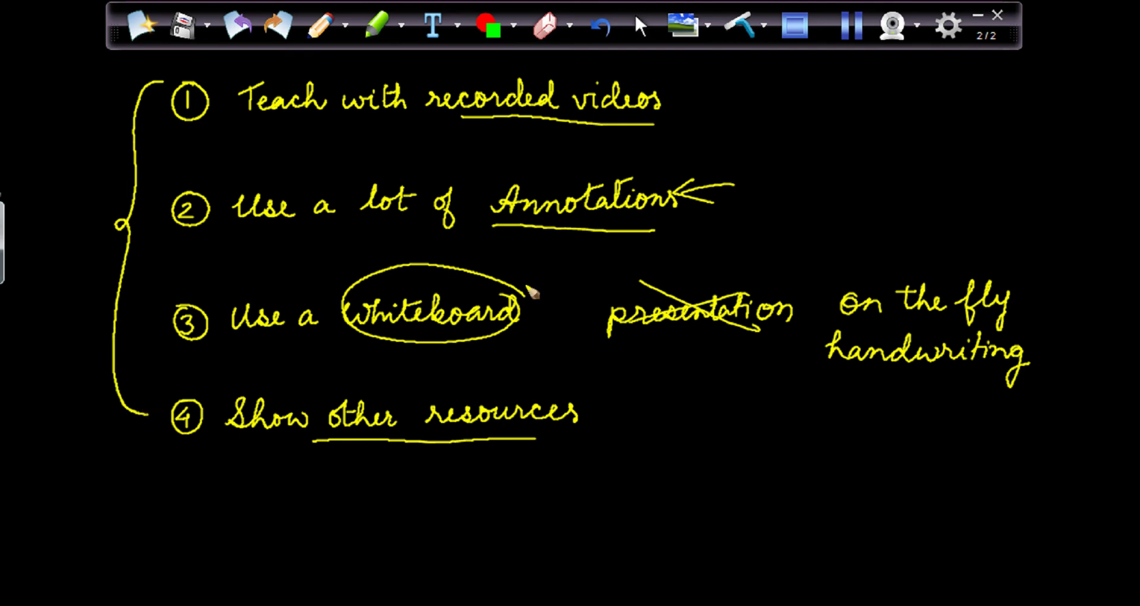
pyautogui.moveTo(690, 432)
pyautogui.mouseDown()
pyautogui.moveTo(694, 443)
pyautogui.moveTo(778, 444)
pyautogui.mouseUp()
# Finish handwriting 'ink2Go one stop solution' below the list and draw an upward arrow at top right.
pyautogui.click(694, 420)
pyautogui.moveTo(809, 423)
pyautogui.mouseDown()
pyautogui.moveTo(797, 448)
pyautogui.moveTo(829, 433)
pyautogui.mouseUp()
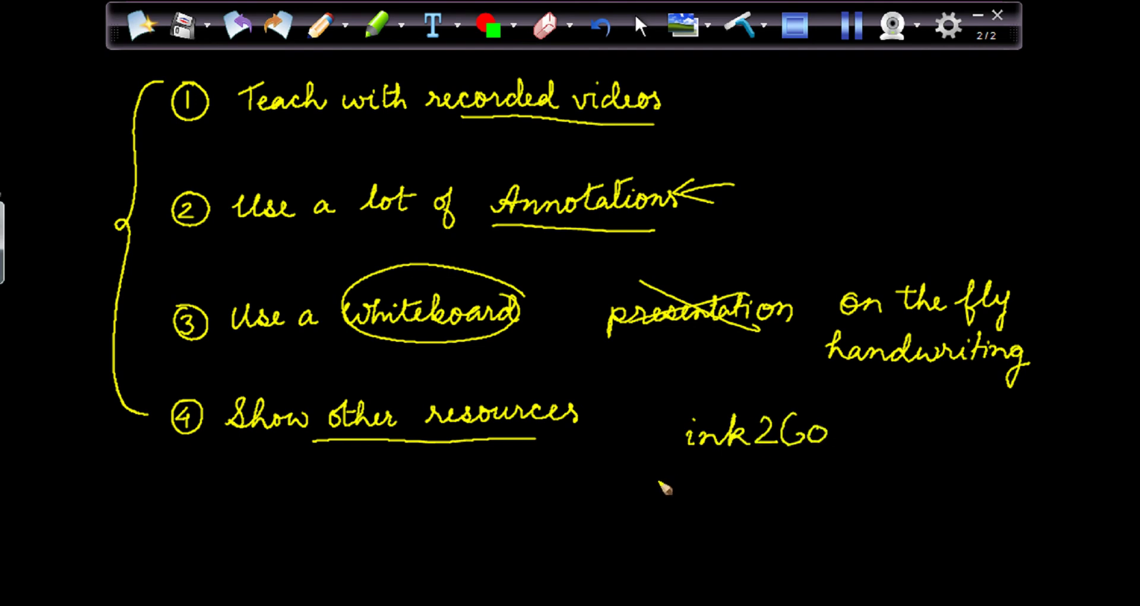
pyautogui.moveTo(659, 480)
pyautogui.mouseDown()
pyautogui.moveTo(739, 492)
pyautogui.moveTo(750, 475)
pyautogui.moveTo(750, 496)
pyautogui.moveTo(747, 487)
pyautogui.moveTo(773, 484)
pyautogui.moveTo(769, 504)
pyautogui.moveTo(791, 482)
pyautogui.moveTo(821, 492)
pyautogui.moveTo(833, 468)
pyautogui.moveTo(863, 488)
pyautogui.moveTo(881, 474)
pyautogui.moveTo(906, 492)
pyautogui.mouseUp()
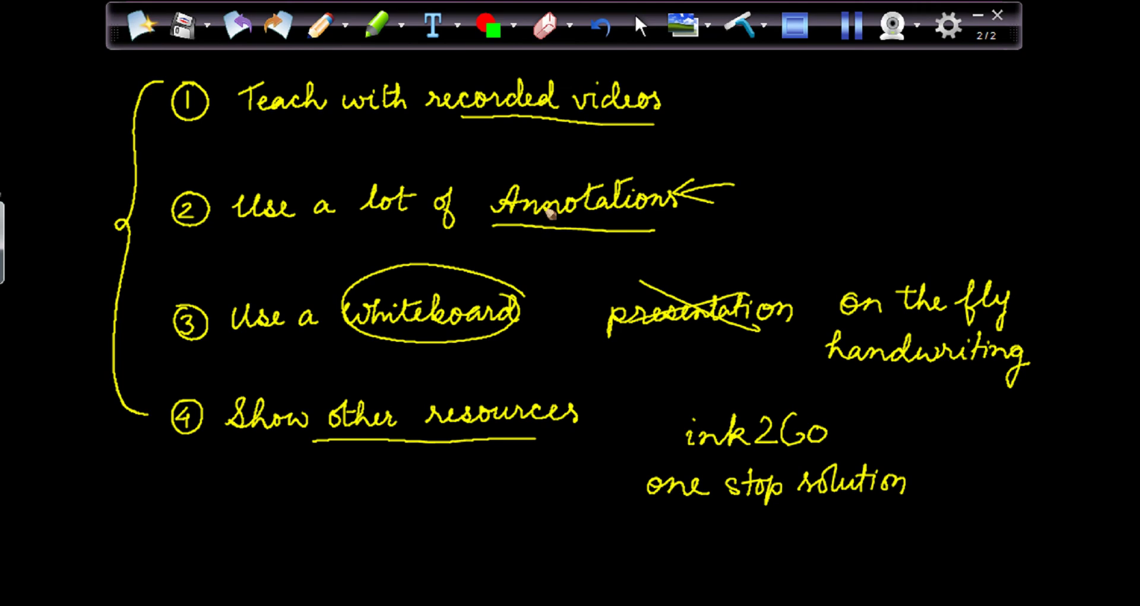
pyautogui.moveTo(794, 127)
pyautogui.mouseDown()
pyautogui.moveTo(795, 87)
pyautogui.moveTo(775, 74)
pyautogui.moveTo(800, 58)
pyautogui.moveTo(821, 81)
pyautogui.mouseUp()
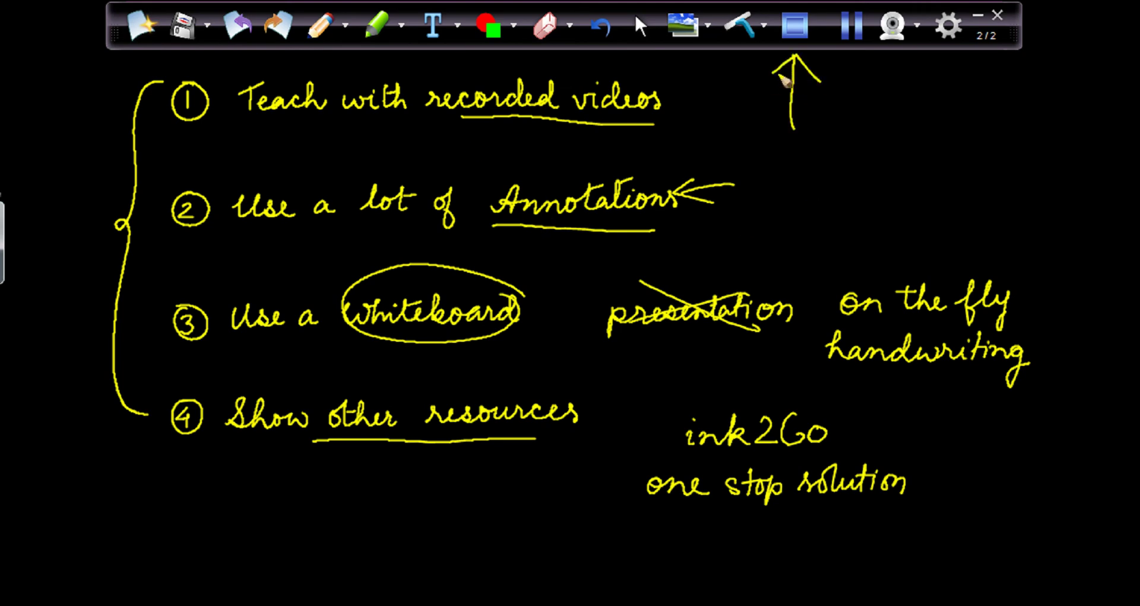
# Label the upward arrow with handwritten 'tool bar'.
pyautogui.moveTo(812, 122)
pyautogui.mouseDown()
pyautogui.moveTo(847, 133)
pyautogui.moveTo(850, 147)
pyautogui.moveTo(809, 134)
pyautogui.moveTo(933, 150)
pyautogui.mouseUp()
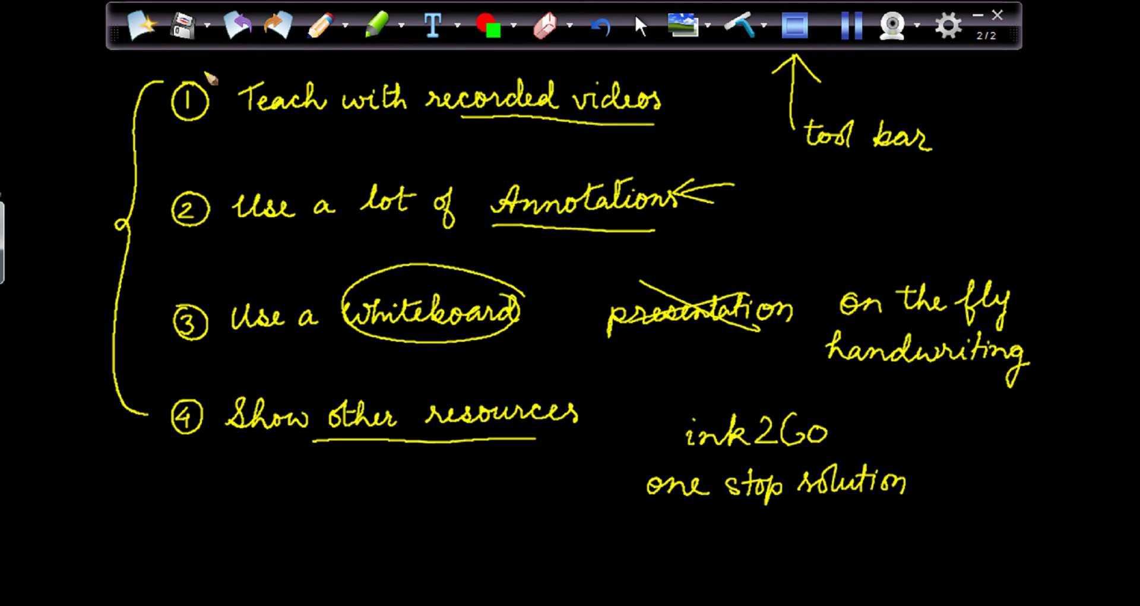
# Add a third blank page, step back to the title page, and return to page 2.
pyautogui.click(137, 30)
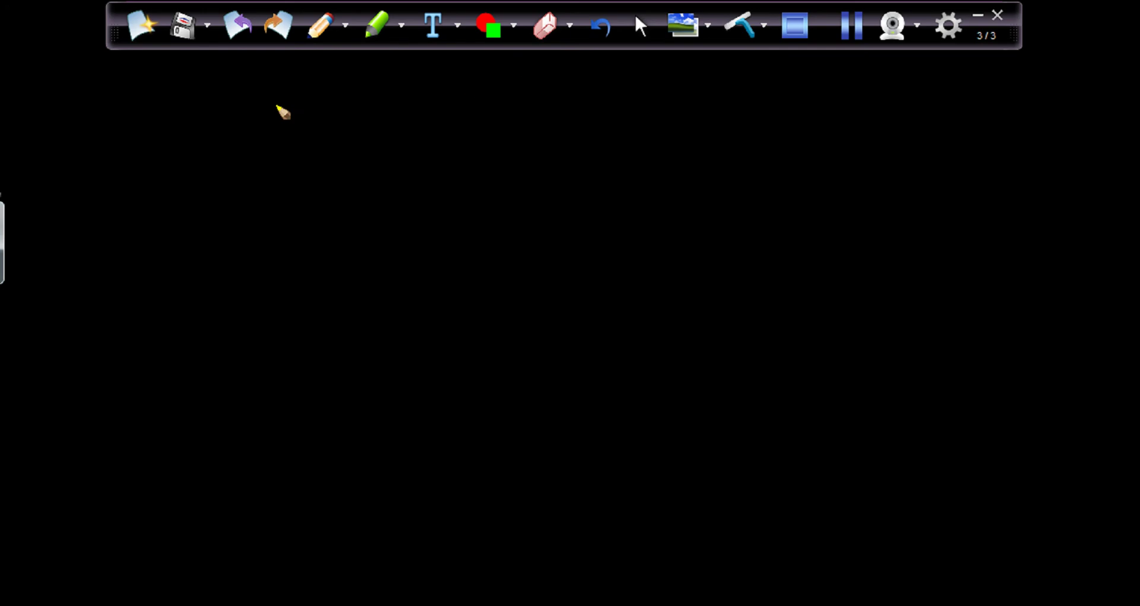
pyautogui.click(240, 28)
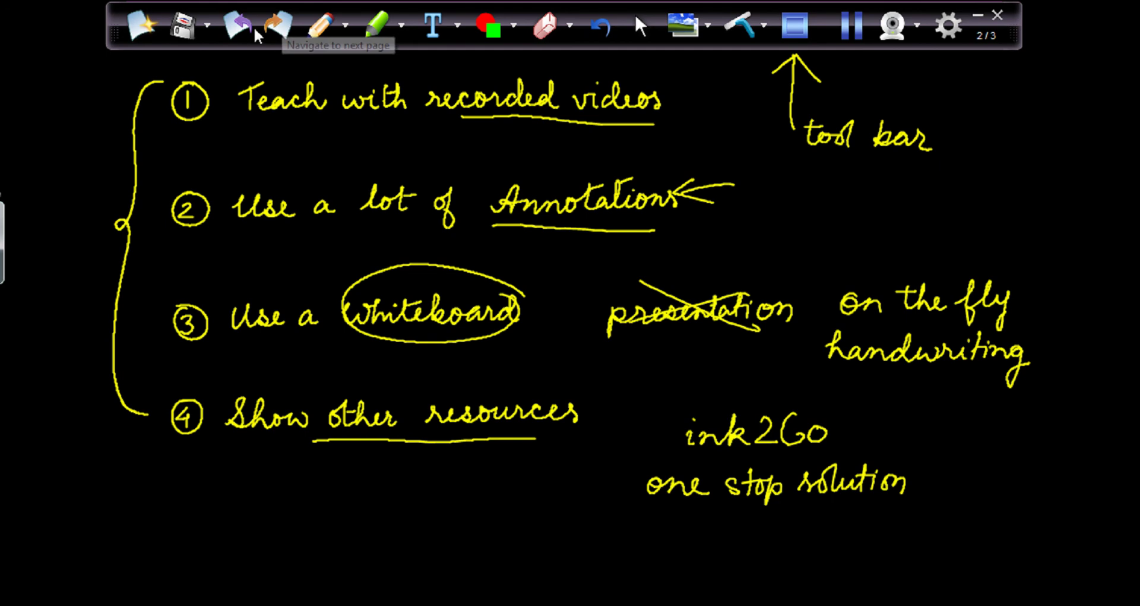
pyautogui.click(239, 28)
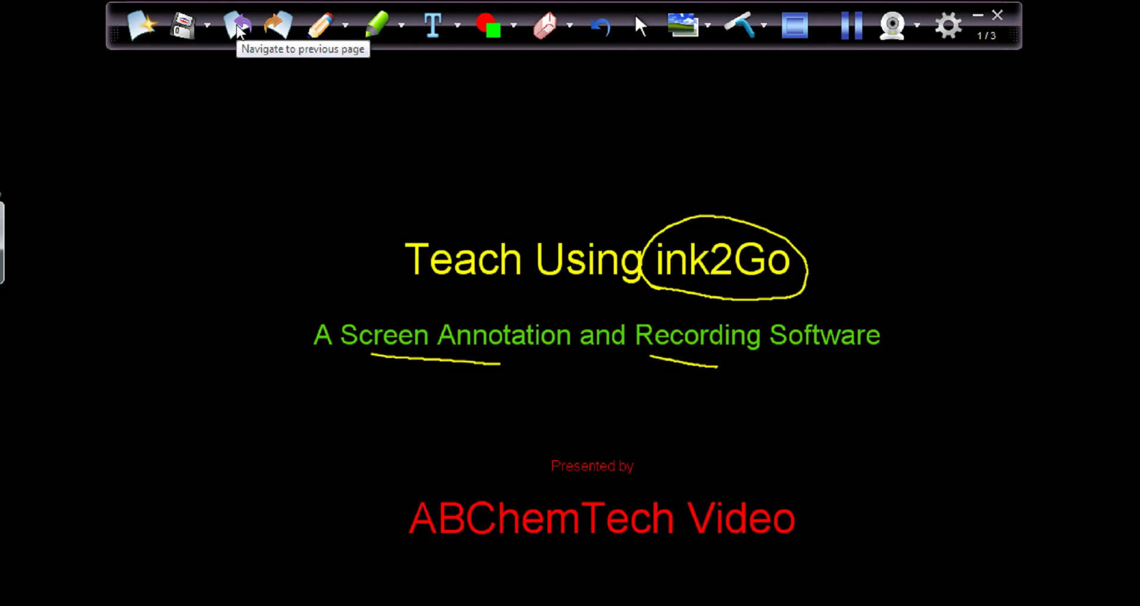
pyautogui.click(281, 29)
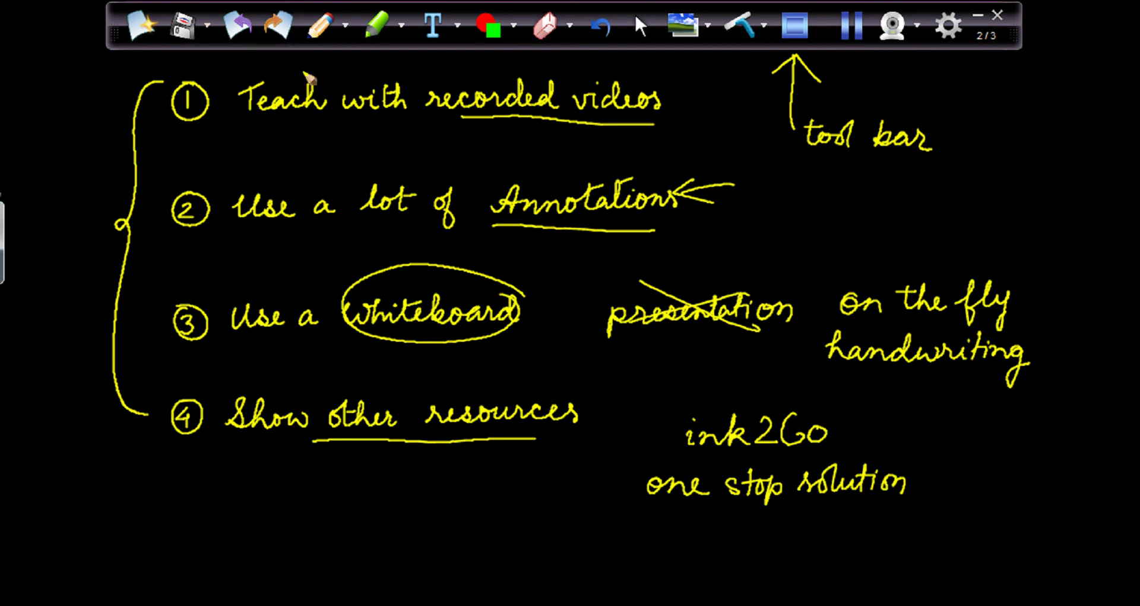
# Change the highlighter colour to Yellow Green.
pyautogui.click(344, 25)
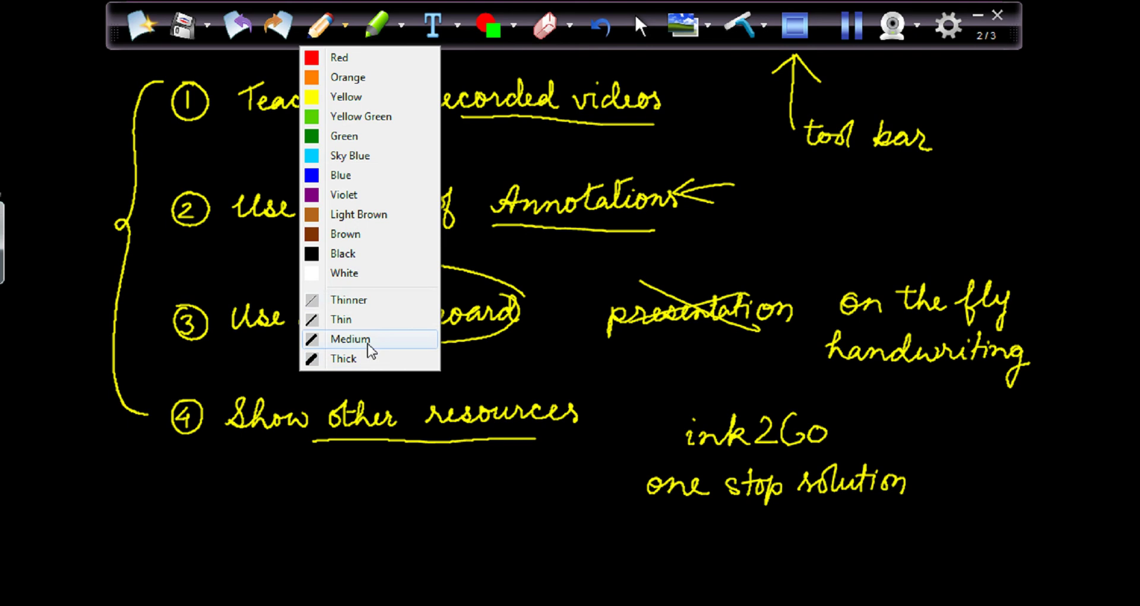
pyautogui.click(402, 27)
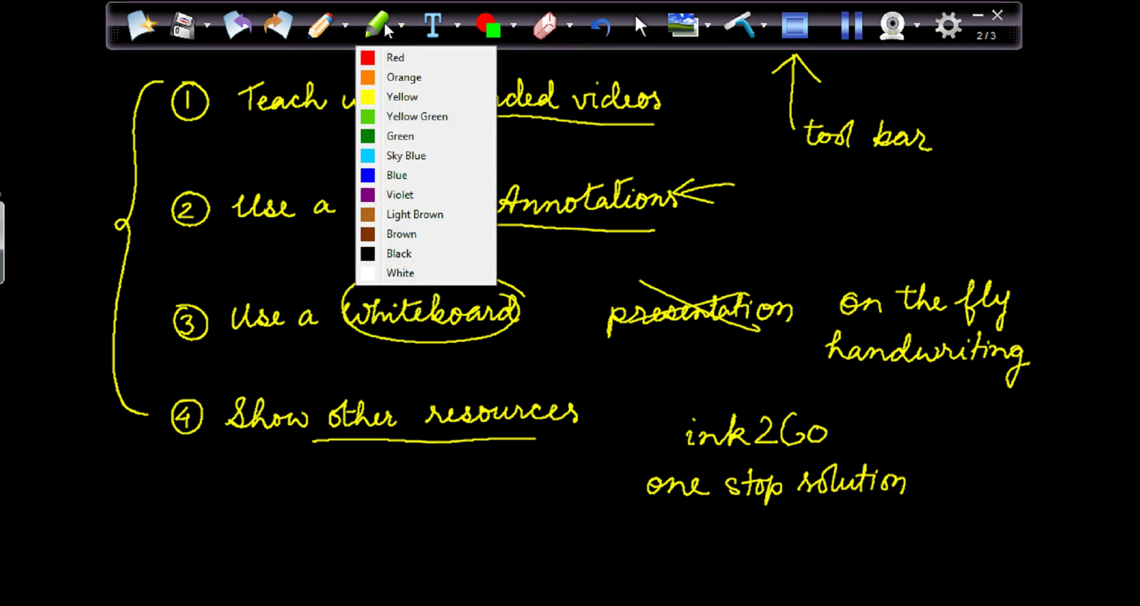
pyautogui.click(383, 116)
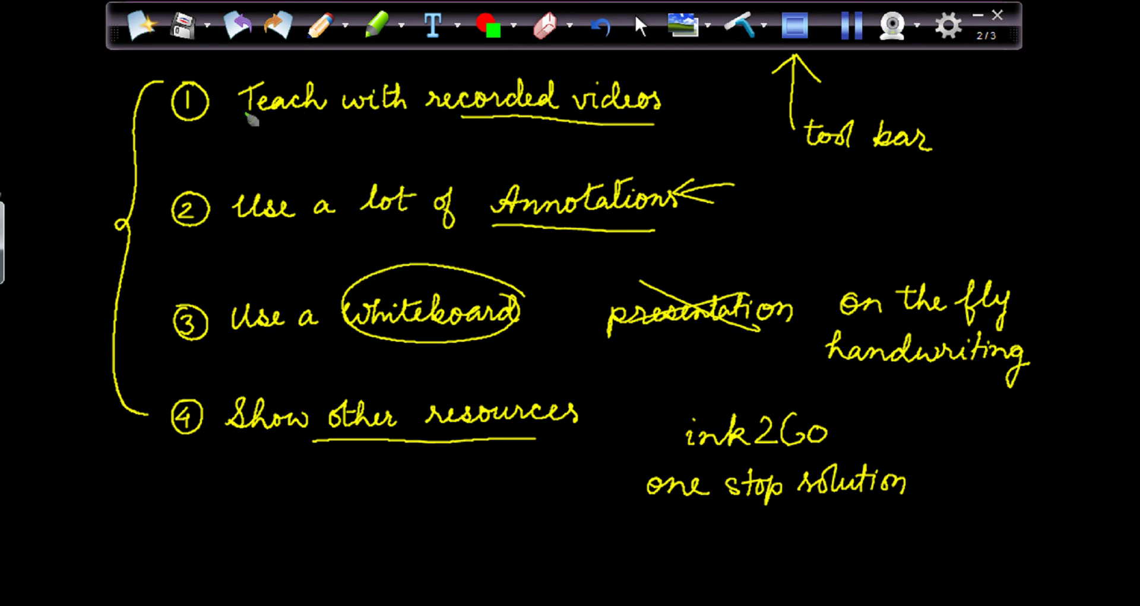
# Highlight 'Teach with recorded videos' in yellow green, then write and circle 'pen' beside the Annotations arrow.
pyautogui.moveTo(240, 112)
pyautogui.mouseDown()
pyautogui.moveTo(326, 100)
pyautogui.moveTo(656, 105)
pyautogui.mouseUp()
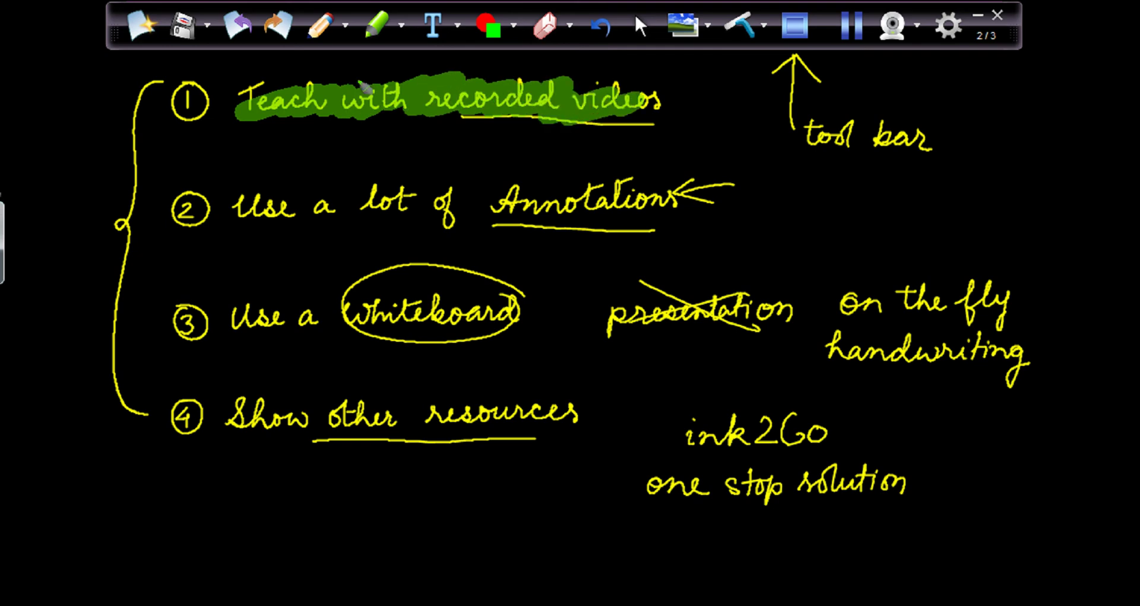
pyautogui.click(321, 24)
pyautogui.moveTo(792, 189)
pyautogui.mouseDown()
pyautogui.moveTo(787, 216)
pyautogui.moveTo(796, 203)
pyautogui.moveTo(849, 212)
pyautogui.mouseUp()
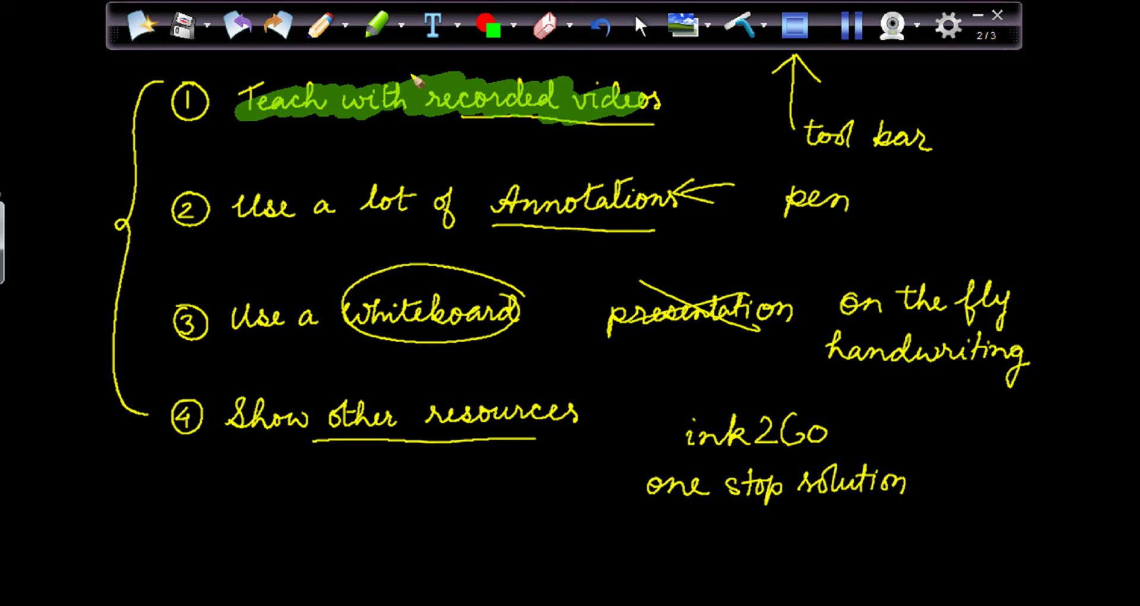
pyautogui.moveTo(831, 176)
pyautogui.mouseDown()
pyautogui.moveTo(763, 210)
pyautogui.moveTo(850, 245)
pyautogui.moveTo(885, 205)
pyautogui.moveTo(817, 174)
pyautogui.mouseUp()
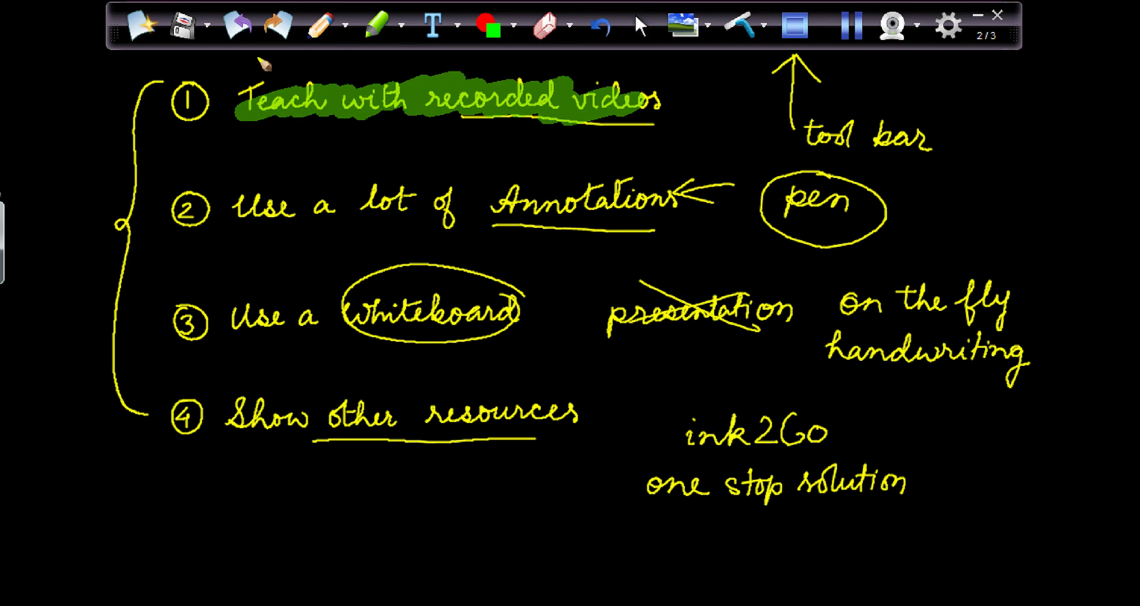
# Circle 'Teach' on the title page, then return to the annotated list page.
pyautogui.click(238, 29)
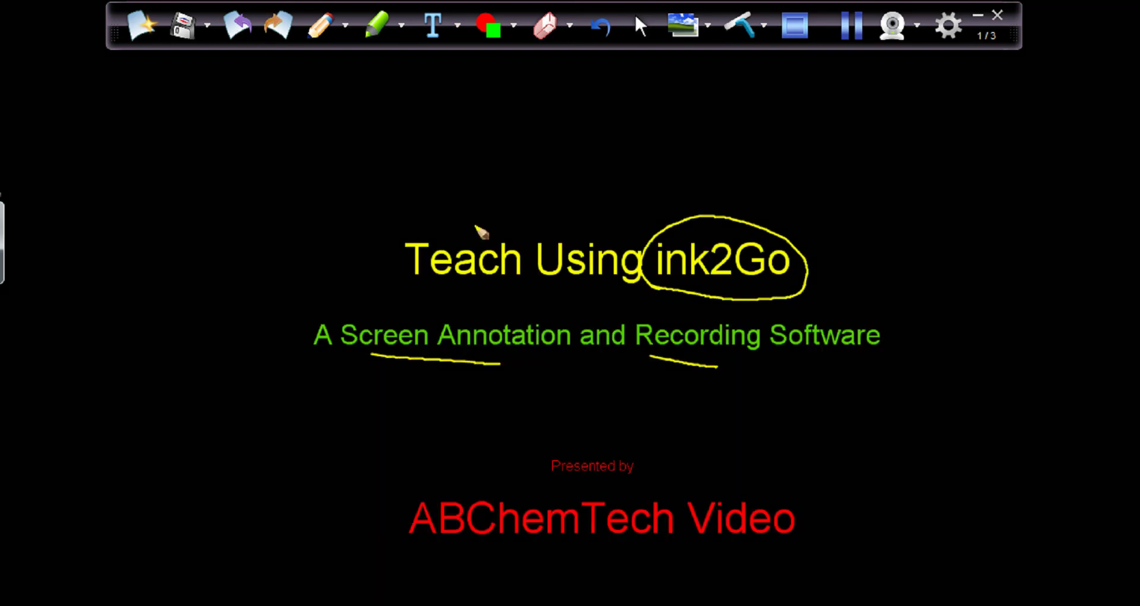
pyautogui.moveTo(476, 219)
pyautogui.mouseDown()
pyautogui.moveTo(422, 221)
pyautogui.moveTo(409, 286)
pyautogui.moveTo(436, 297)
pyautogui.moveTo(526, 274)
pyautogui.moveTo(537, 250)
pyautogui.moveTo(496, 213)
pyautogui.moveTo(464, 215)
pyautogui.mouseUp()
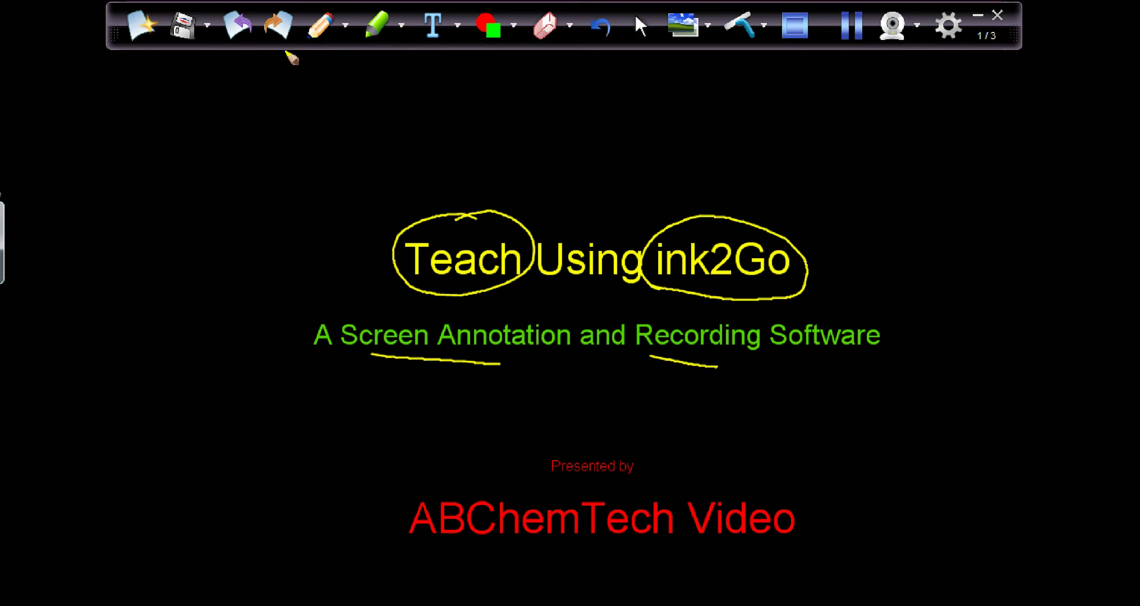
pyautogui.click(278, 26)
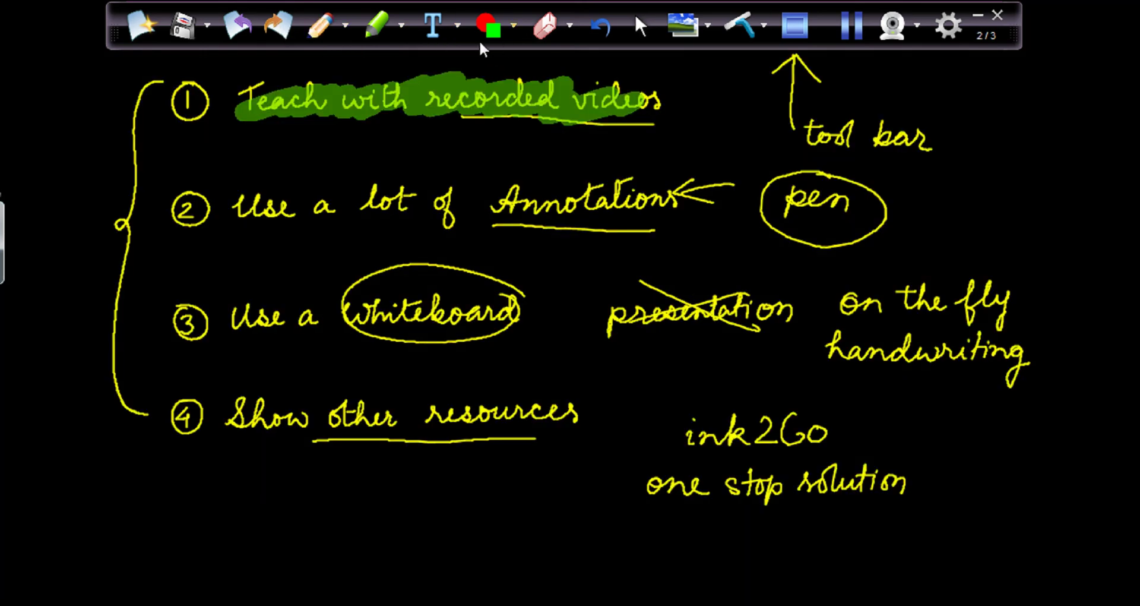
# Draw a red rectangle beside 'Teach with recorded videos' with the rectangle shape tool.
pyautogui.click(514, 25)
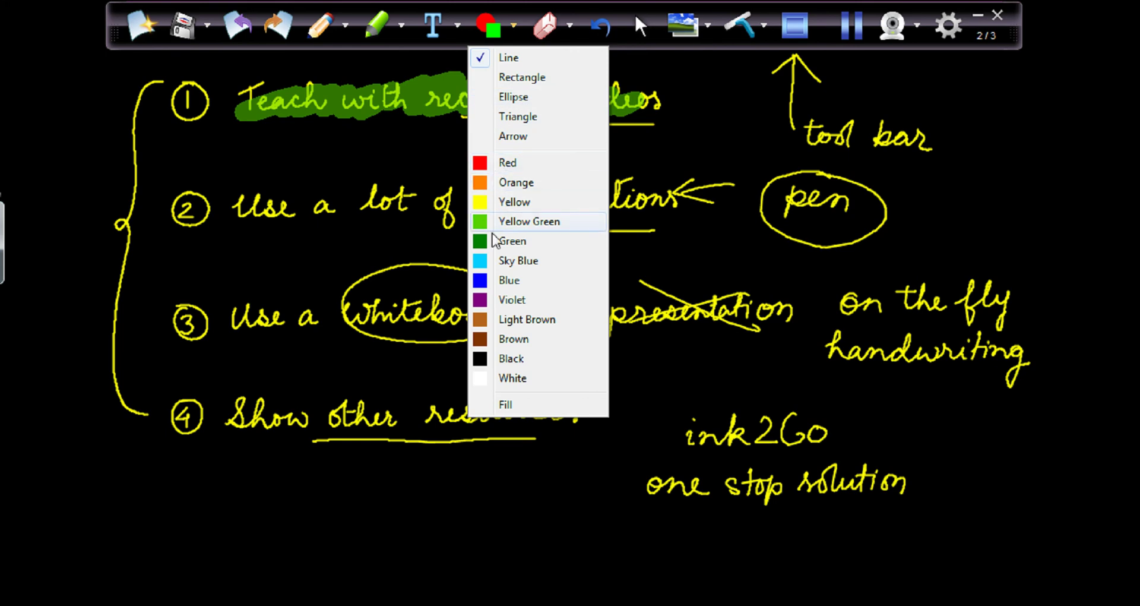
pyautogui.click(494, 81)
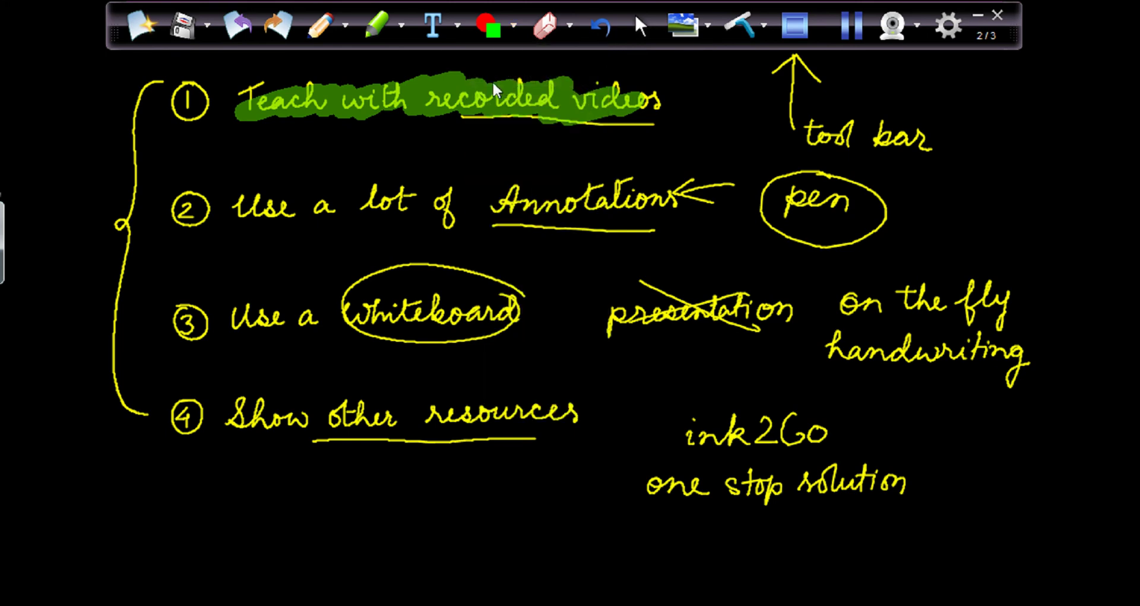
pyautogui.moveTo(694, 104); pyautogui.dragTo(755, 161)
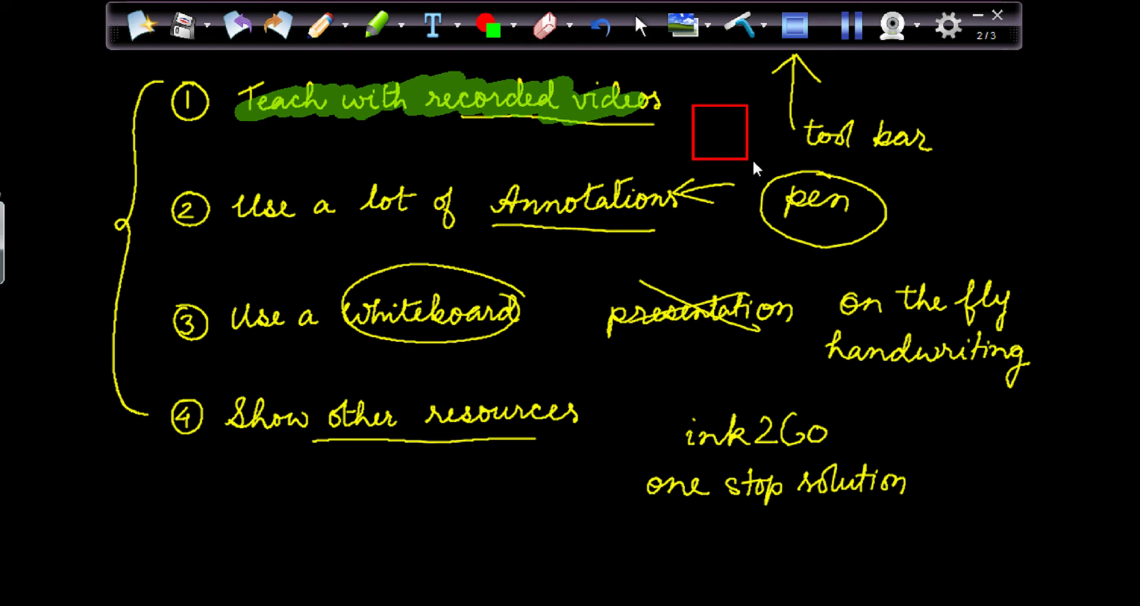
# Draw a yellow rectangle right of the circled 'pen', then return to the pen.
pyautogui.click(512, 25)
pyautogui.click(512, 202)
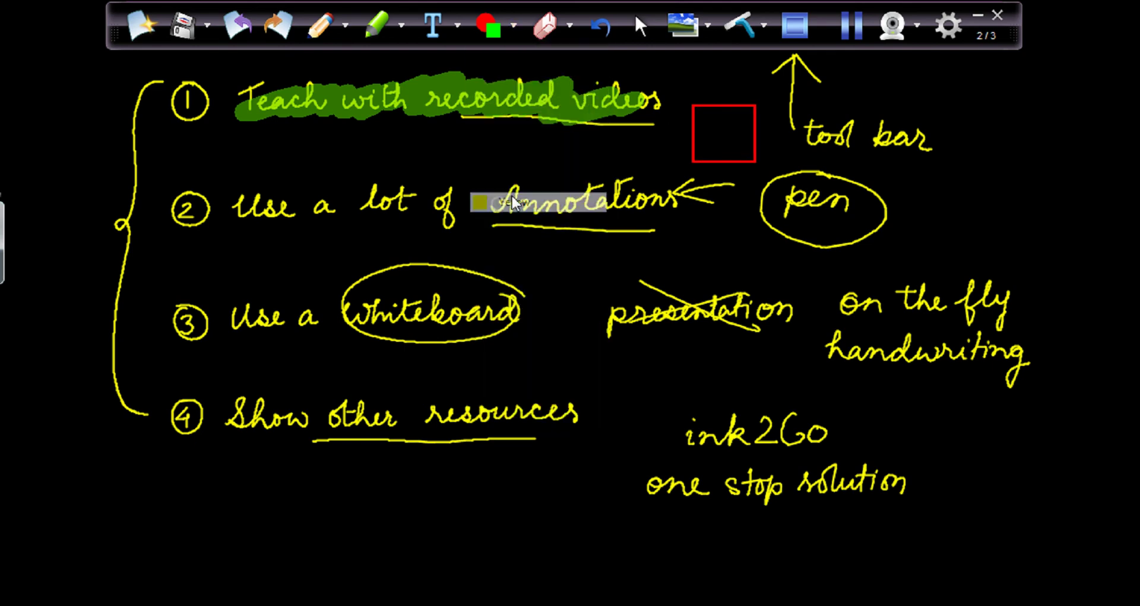
pyautogui.moveTo(997, 254); pyautogui.dragTo(1009, 259)
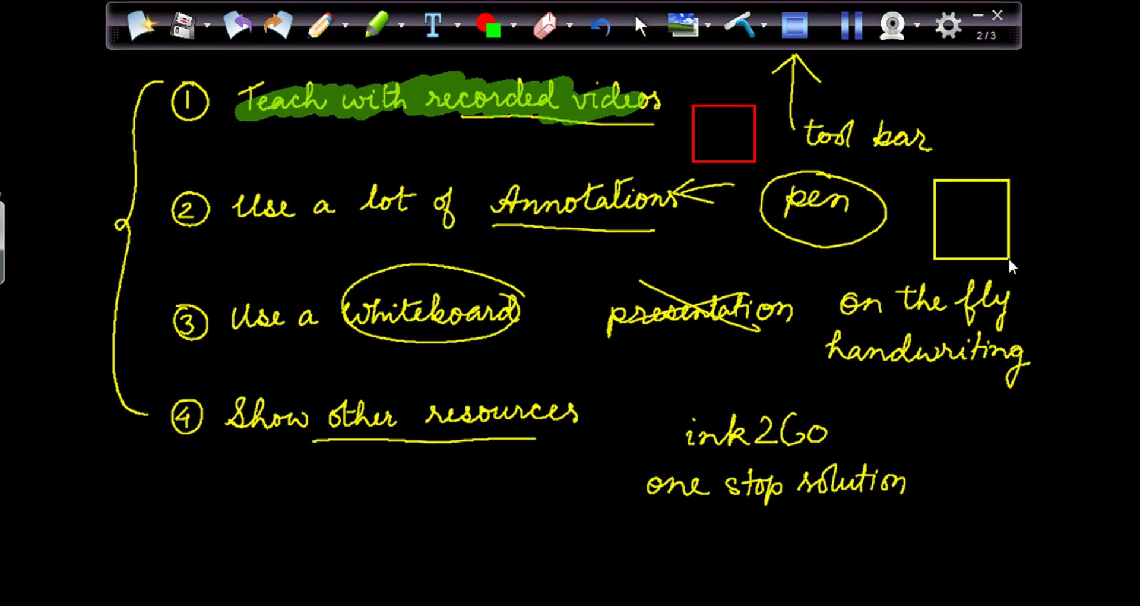
pyautogui.click(320, 25)
pyautogui.click(539, 41)
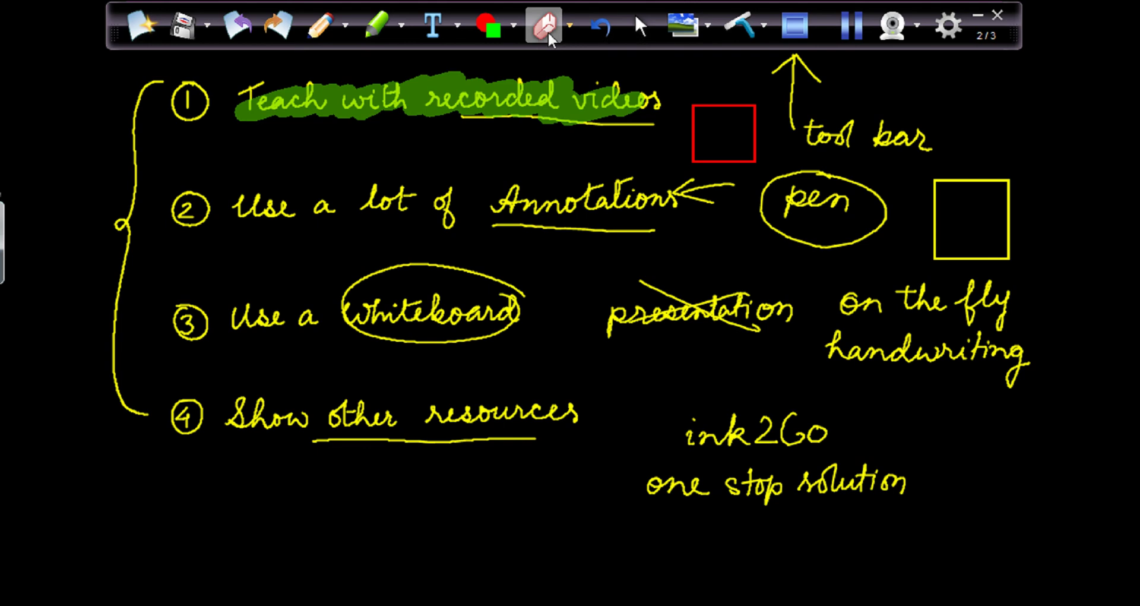
pyautogui.moveTo(667, 284)
pyautogui.mouseDown()
pyautogui.moveTo(631, 315)
pyautogui.moveTo(756, 304)
pyautogui.moveTo(756, 331)
pyautogui.mouseUp()
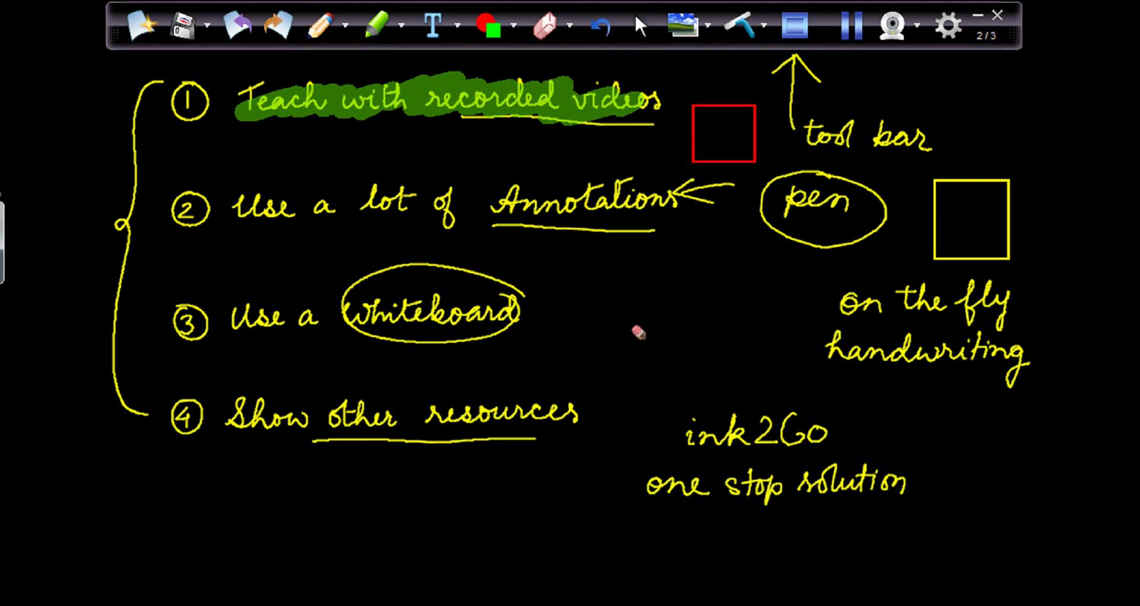
pyautogui.click(322, 27)
pyautogui.click(605, 27)
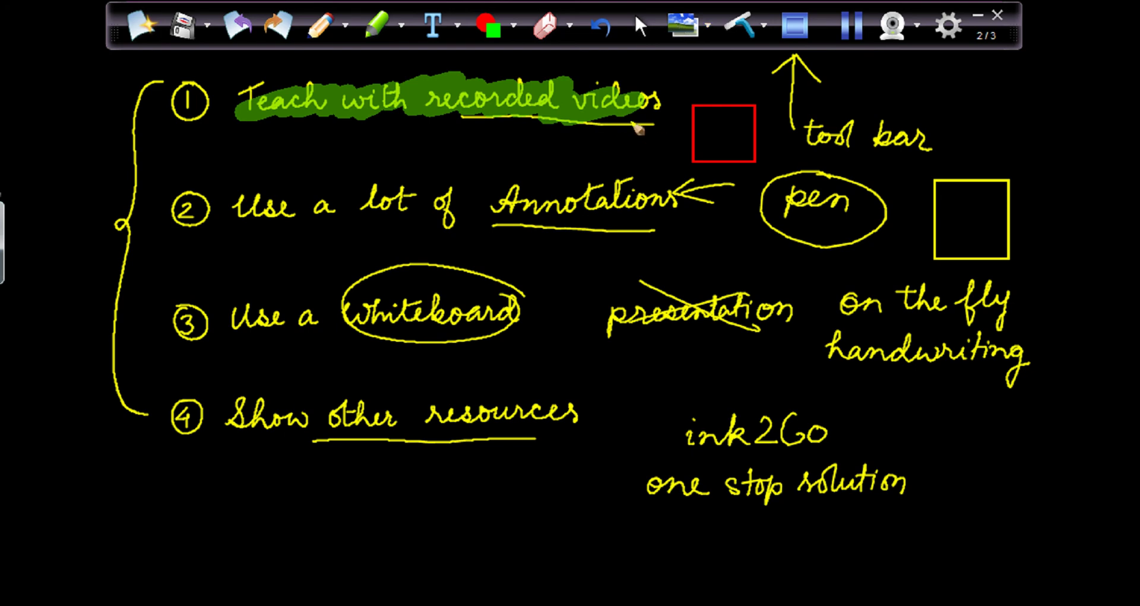
# Hide the whiteboard and bring the Acrobat PDF to the front.
pyautogui.click(685, 25)
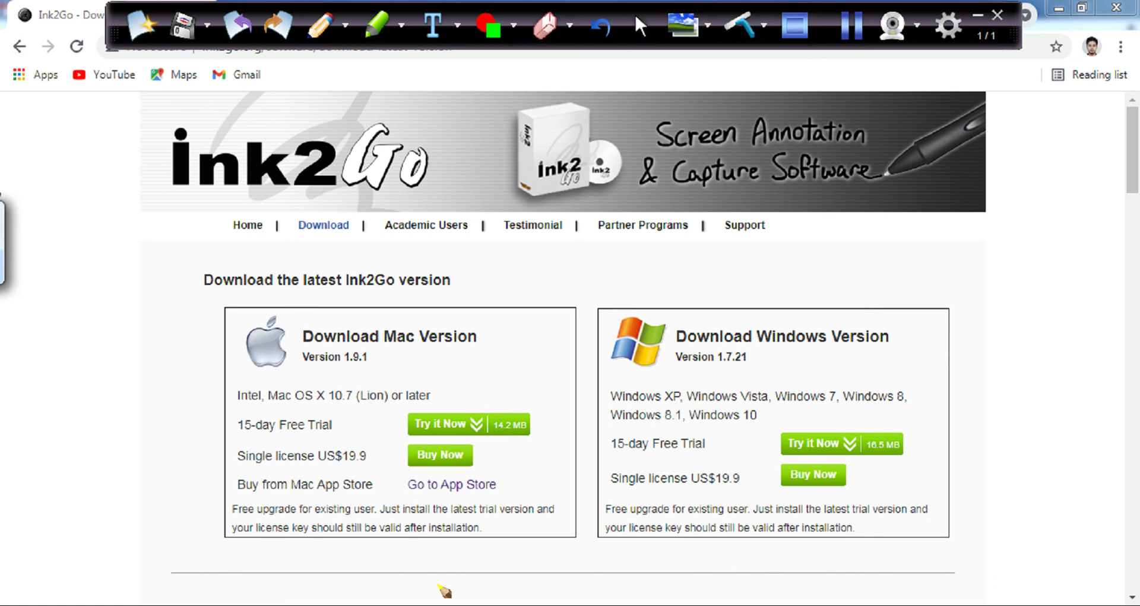
pyautogui.hotkey('alt', 'Tab')
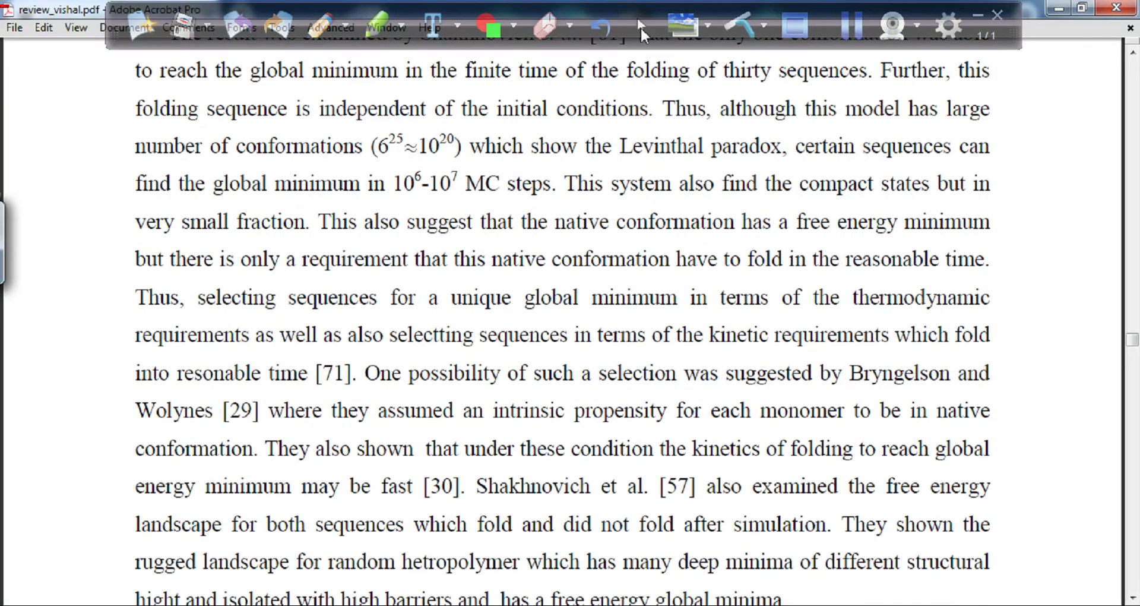
pyautogui.click(641, 26)
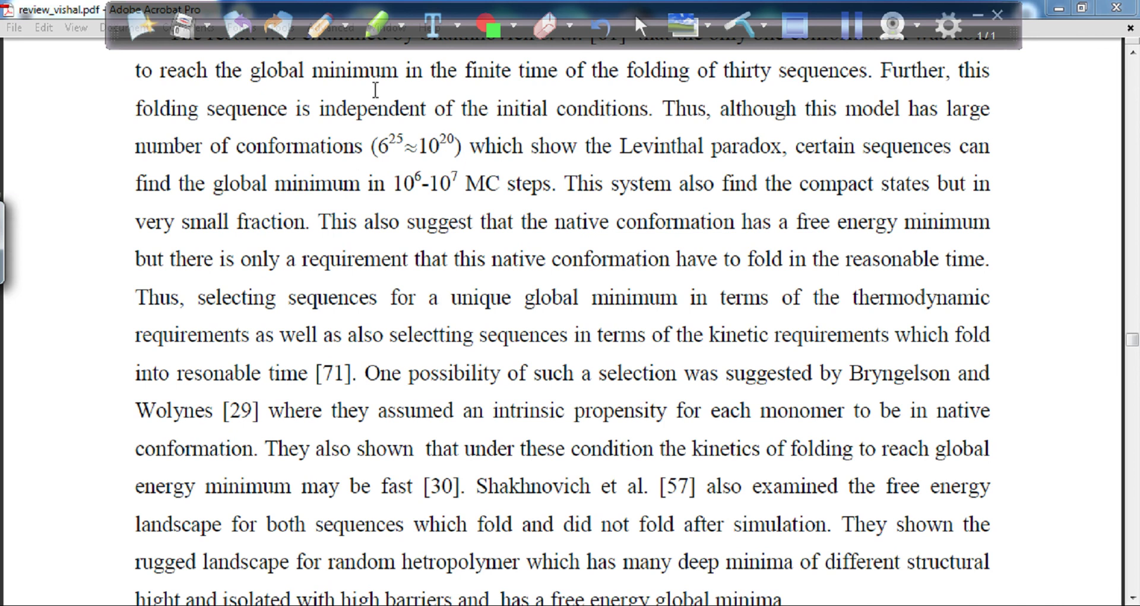
# Circle the 6^25≈10^20 estimate in yellow, then loop and arrow text in red before moving to Chrome.
pyautogui.click(321, 25)
pyautogui.moveTo(369, 124)
pyautogui.mouseDown()
pyautogui.moveTo(445, 124)
pyautogui.moveTo(395, 181)
pyautogui.moveTo(364, 126)
pyautogui.mouseUp()
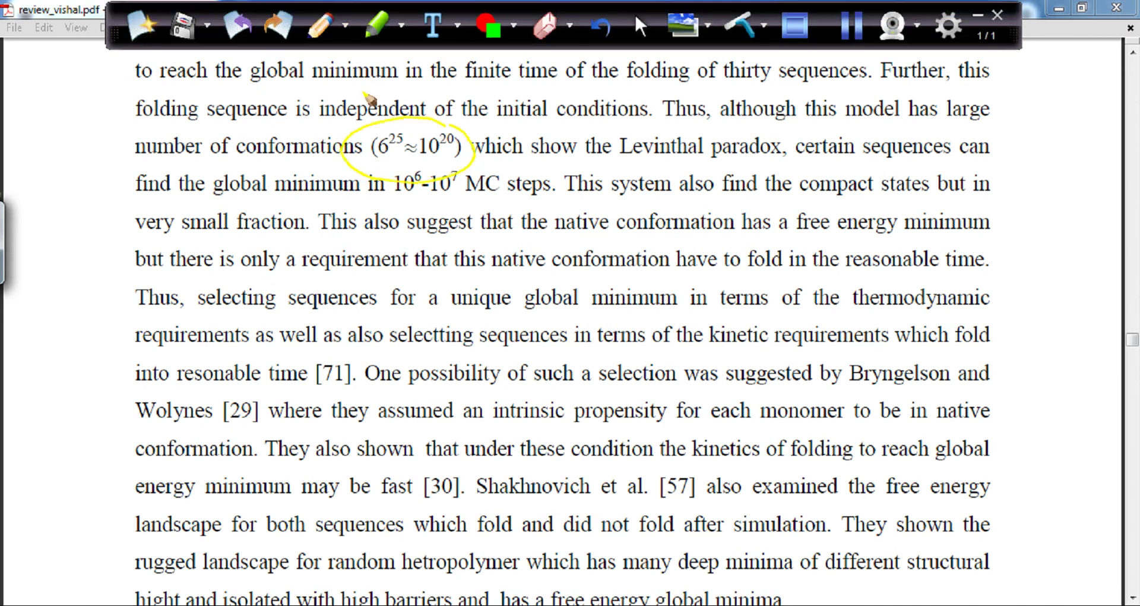
pyautogui.click(344, 24)
pyautogui.click(334, 59)
pyautogui.moveTo(415, 245)
pyautogui.mouseDown()
pyautogui.moveTo(306, 262)
pyautogui.moveTo(469, 291)
pyautogui.moveTo(421, 244)
pyautogui.moveTo(357, 244)
pyautogui.mouseUp()
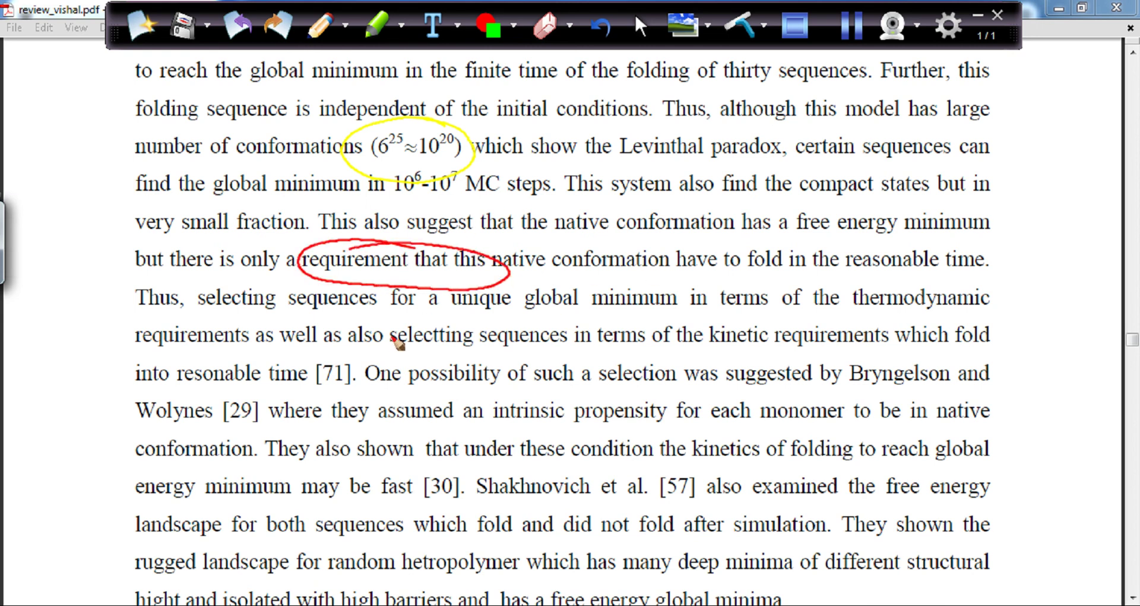
pyautogui.moveTo(395, 340)
pyautogui.mouseDown()
pyautogui.moveTo(359, 358)
pyautogui.moveTo(416, 354)
pyautogui.mouseUp()
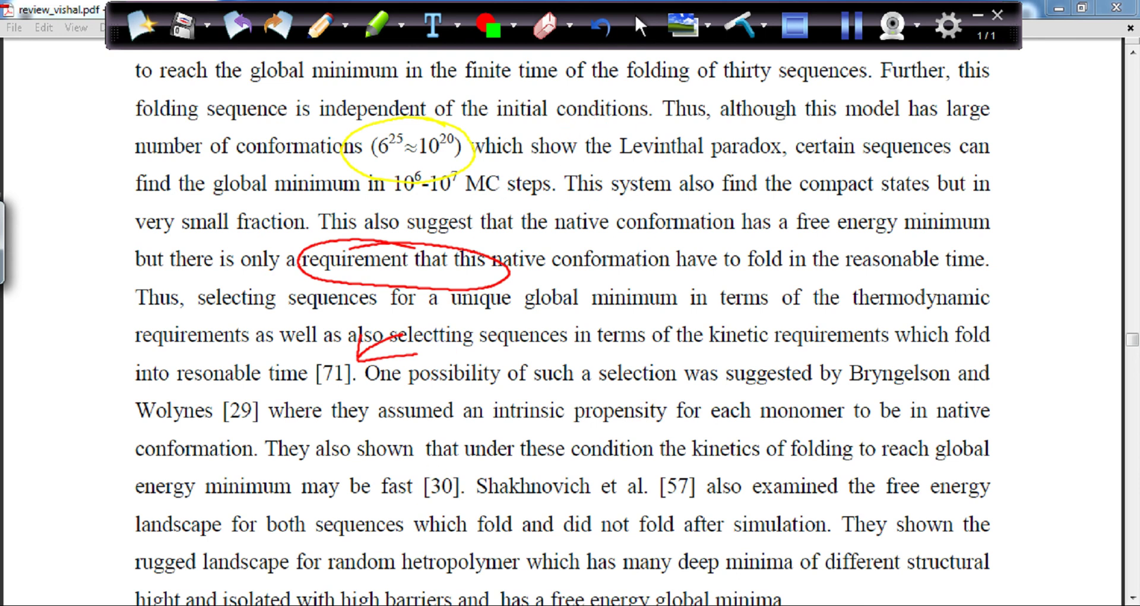
pyautogui.hotkey('alt', 'Tab')
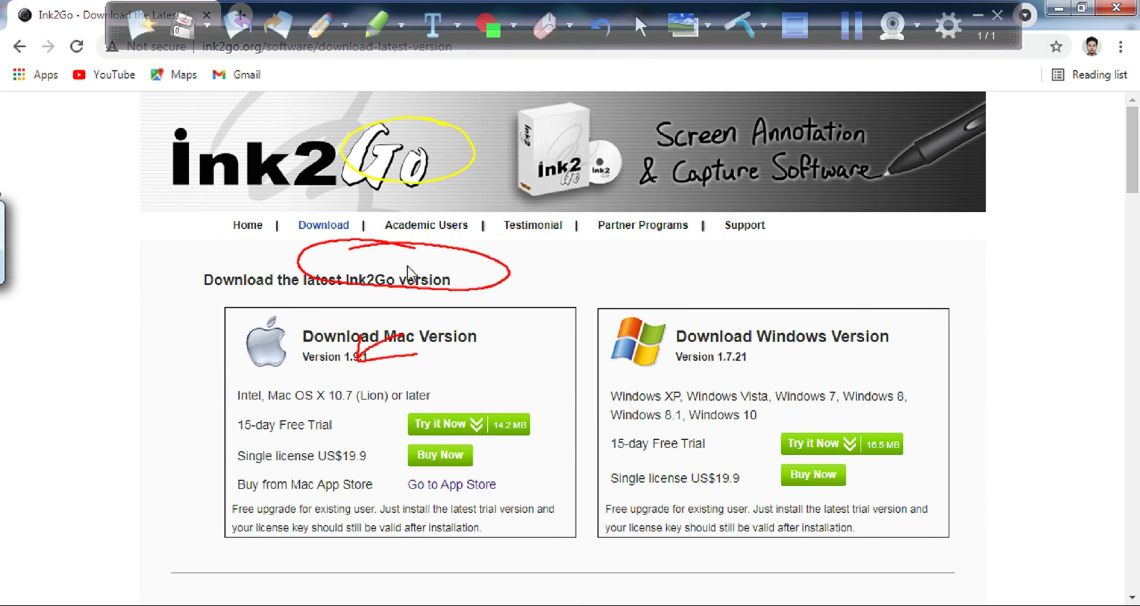
# Clear the leftover PDF ink and circle the ink2Go logo in red.
pyautogui.click(746, 30)
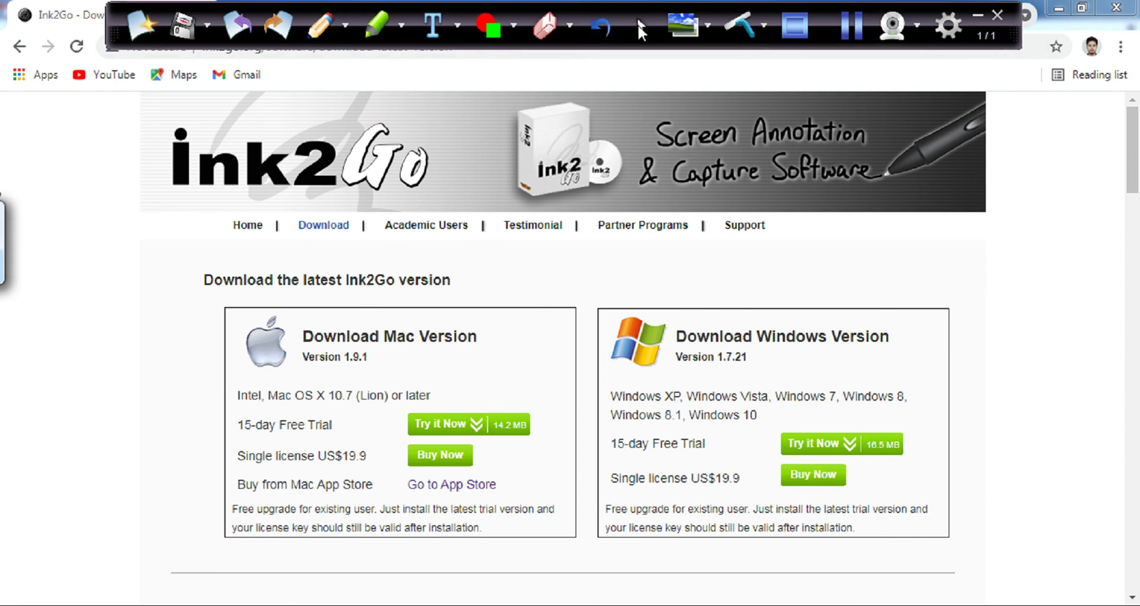
pyautogui.click(641, 29)
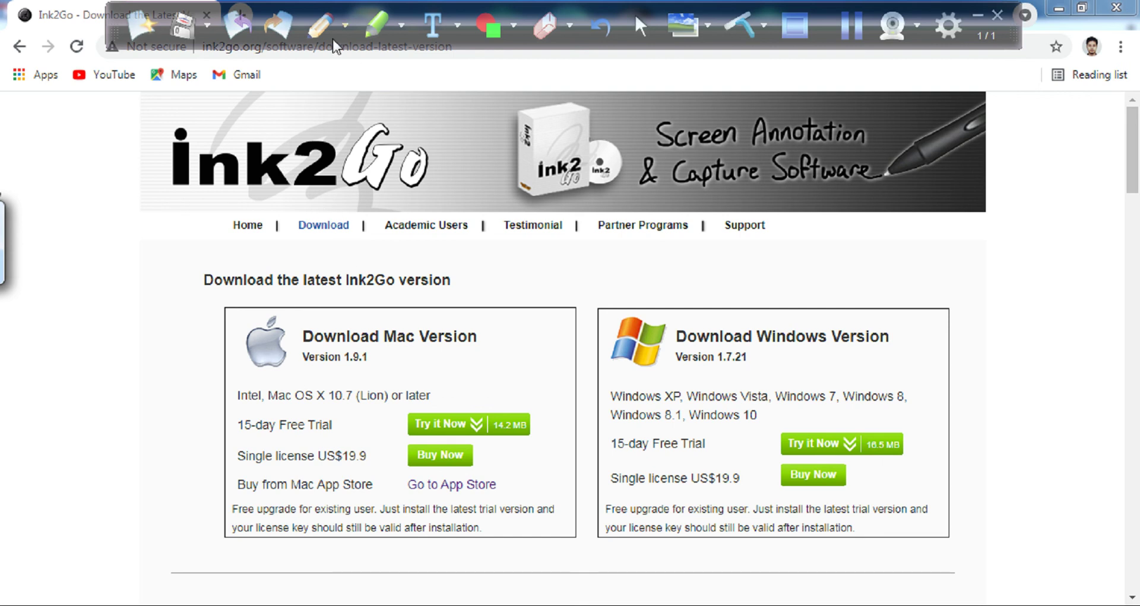
pyautogui.click(319, 31)
pyautogui.moveTo(205, 115)
pyautogui.mouseDown()
pyautogui.moveTo(147, 154)
pyautogui.moveTo(211, 195)
pyautogui.moveTo(319, 203)
pyautogui.moveTo(430, 182)
pyautogui.moveTo(433, 157)
pyautogui.moveTo(388, 126)
pyautogui.moveTo(179, 126)
pyautogui.mouseUp()
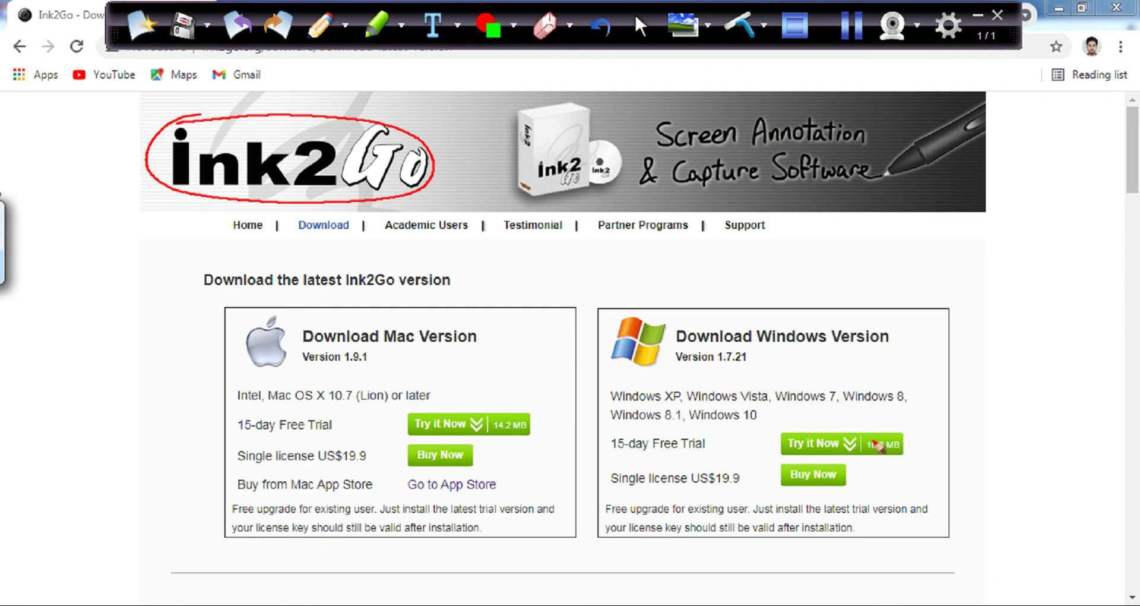
# Mark the 15-day Free Trial, Windows Buy Now and US$19.9 price in red.
pyautogui.moveTo(675, 429)
pyautogui.mouseDown()
pyautogui.moveTo(597, 455)
pyautogui.moveTo(721, 460)
pyautogui.moveTo(656, 427)
pyautogui.mouseUp()
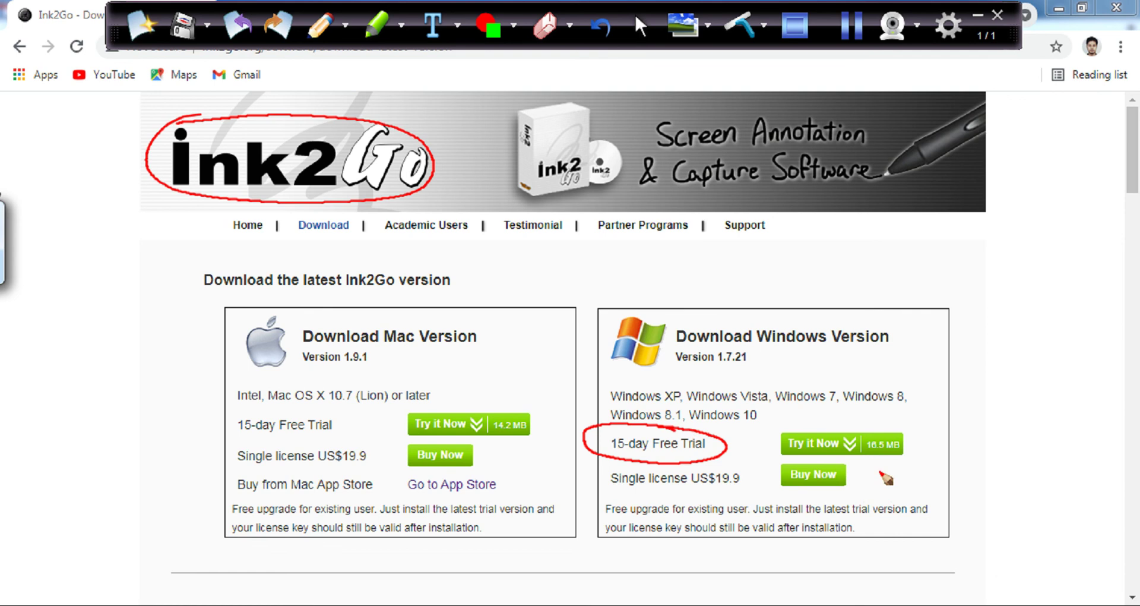
pyautogui.moveTo(884, 474)
pyautogui.mouseDown()
pyautogui.moveTo(849, 474)
pyautogui.moveTo(871, 491)
pyautogui.mouseUp()
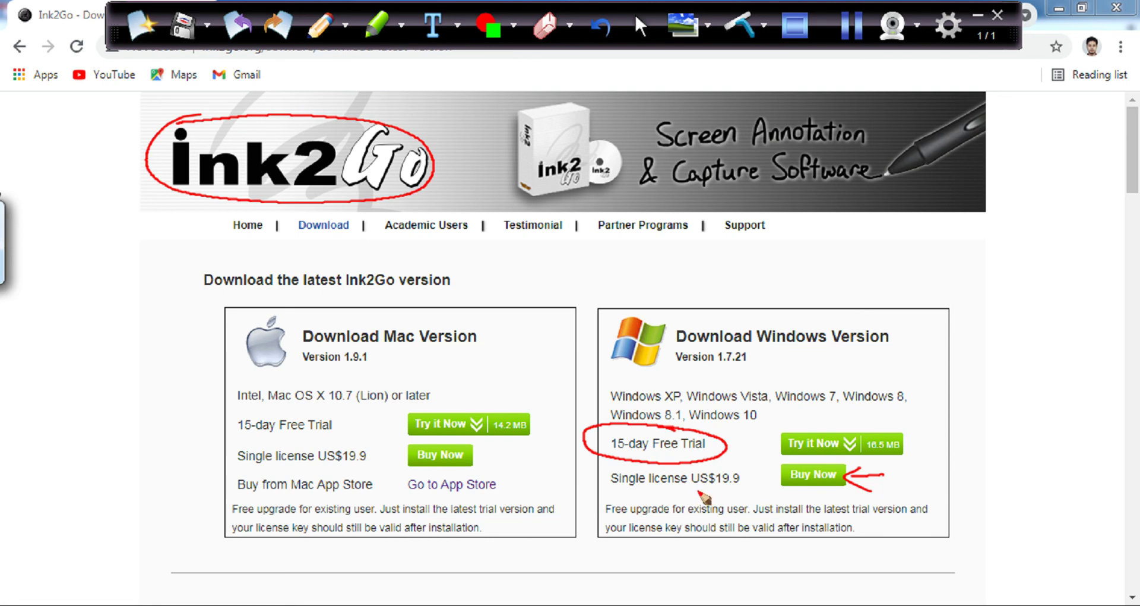
pyautogui.moveTo(701, 494)
pyautogui.mouseDown()
pyautogui.moveTo(753, 486)
pyautogui.moveTo(717, 474)
pyautogui.moveTo(693, 478)
pyautogui.moveTo(699, 491)
pyautogui.moveTo(741, 490)
pyautogui.mouseUp()
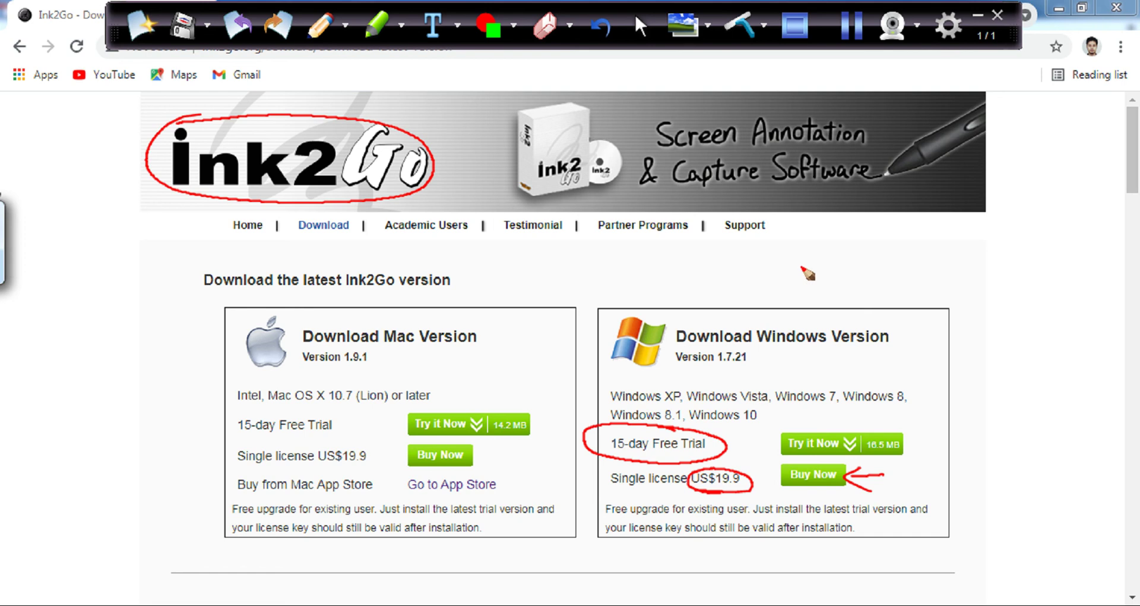
# Handwrite 'INR ~₹ 1500' above the Windows box, then clear all ink.
pyautogui.moveTo(799, 262)
pyautogui.mouseDown()
pyautogui.moveTo(799, 272)
pyautogui.moveTo(844, 260)
pyautogui.moveTo(846, 279)
pyautogui.moveTo(915, 266)
pyautogui.moveTo(909, 279)
pyautogui.moveTo(934, 260)
pyautogui.moveTo(933, 277)
pyautogui.moveTo(1000, 265)
pyautogui.mouseUp()
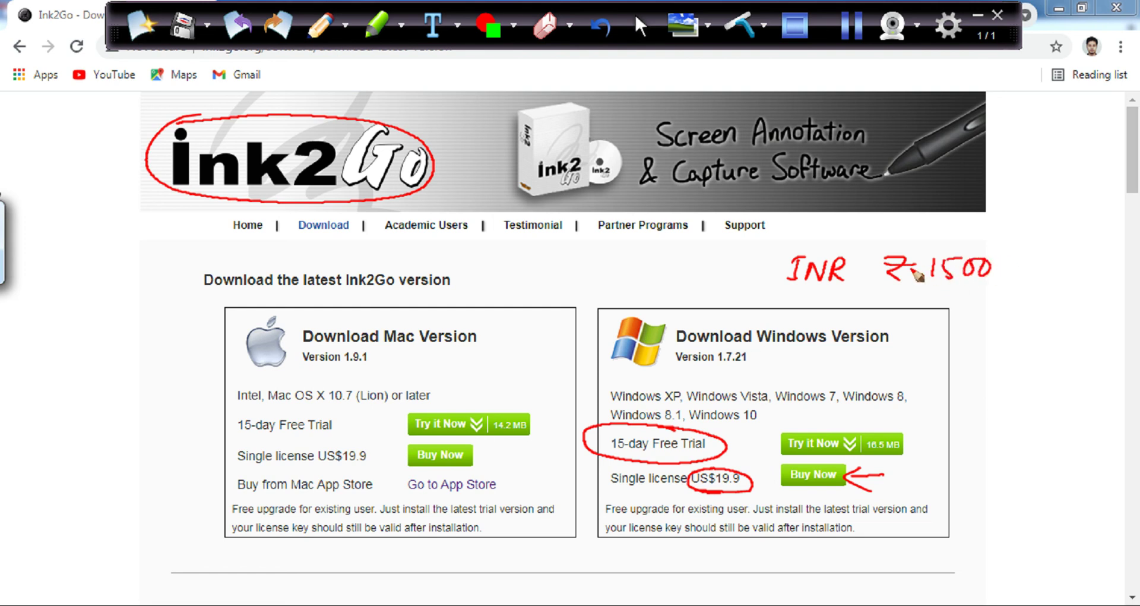
pyautogui.moveTo(867, 275); pyautogui.dragTo(881, 270)
pyautogui.click(740, 23)
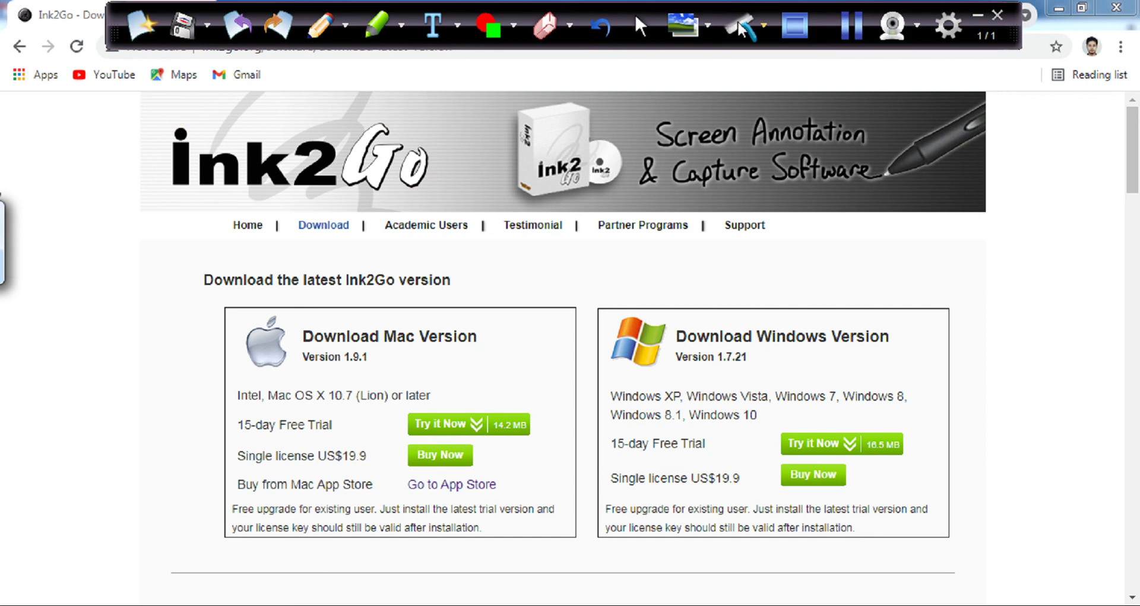
# Bring back the whiteboard with the yellow four-point teaching list over the browser.
pyautogui.click(683, 30)
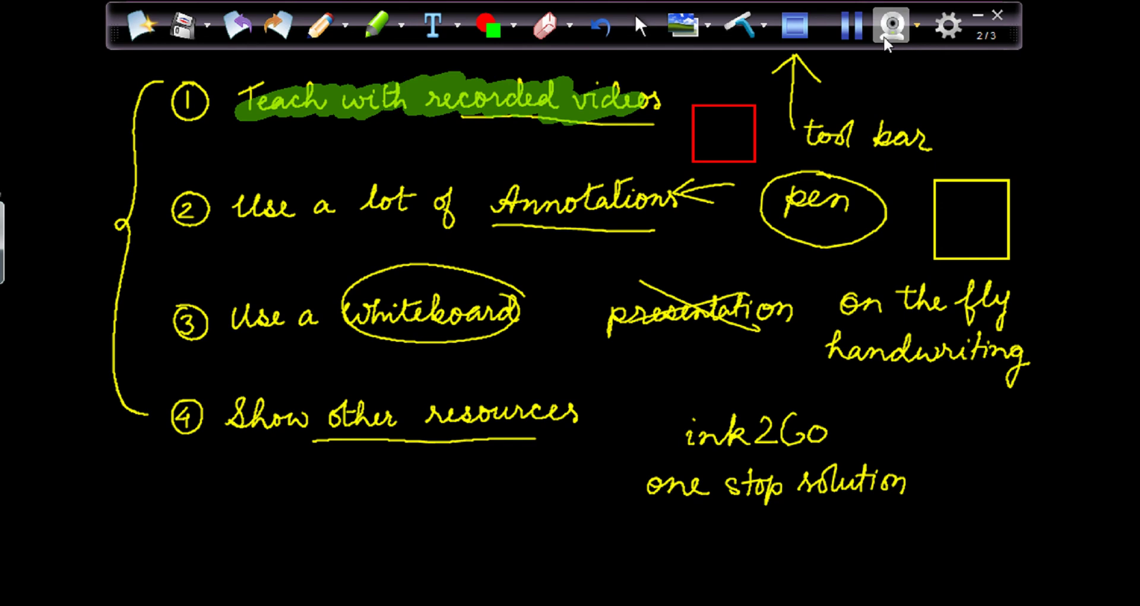
# Switch the ink2Go toolbar orientation to vertical.
pyautogui.click(949, 29)
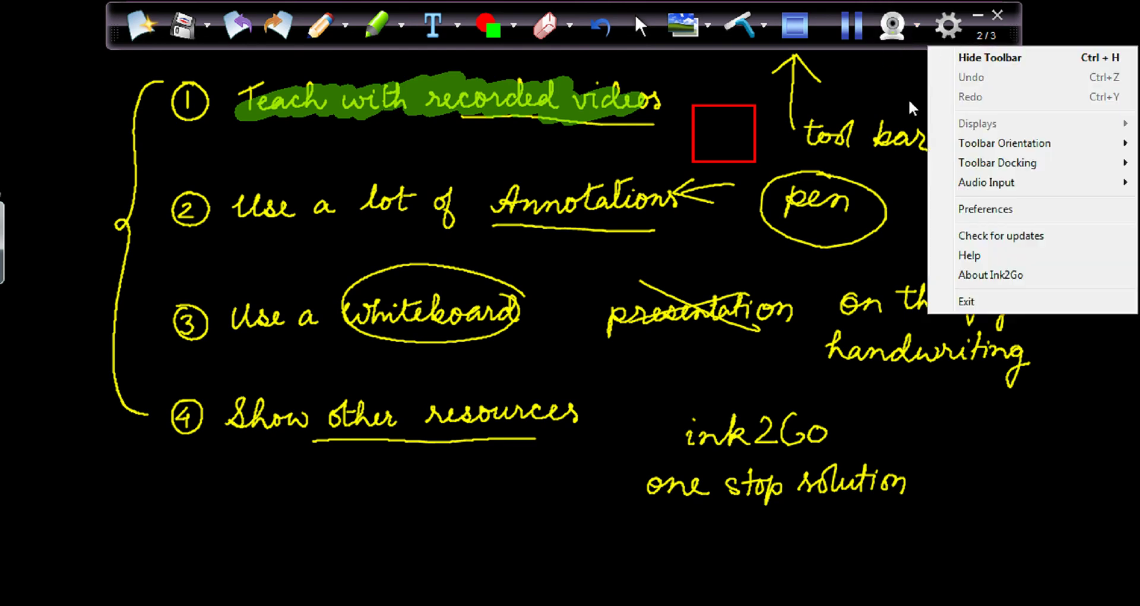
pyautogui.moveTo(978, 149)
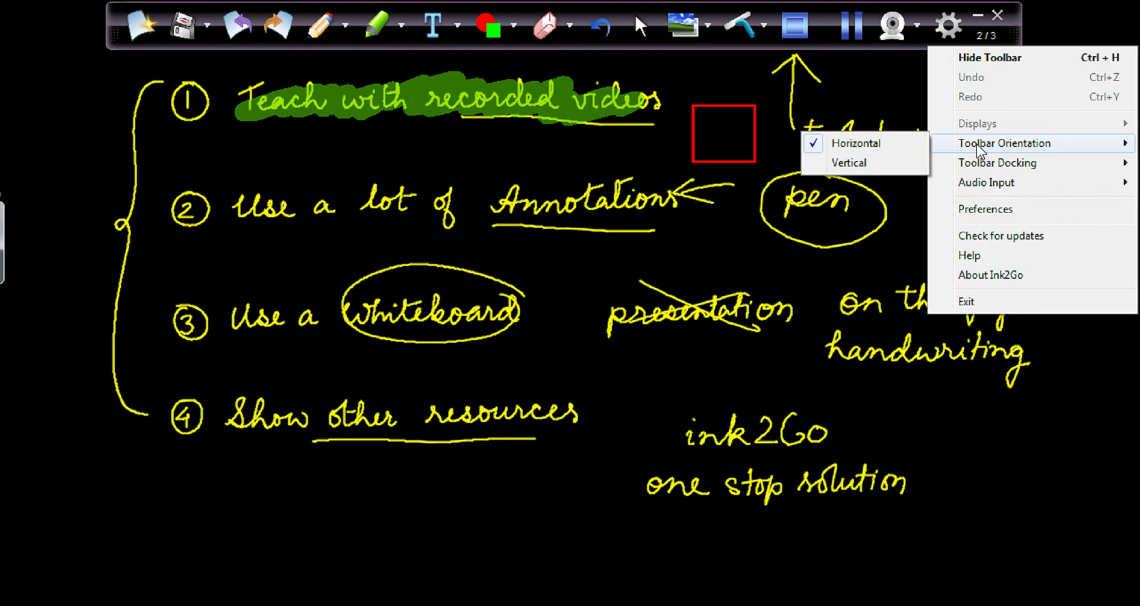
pyautogui.click(848, 163)
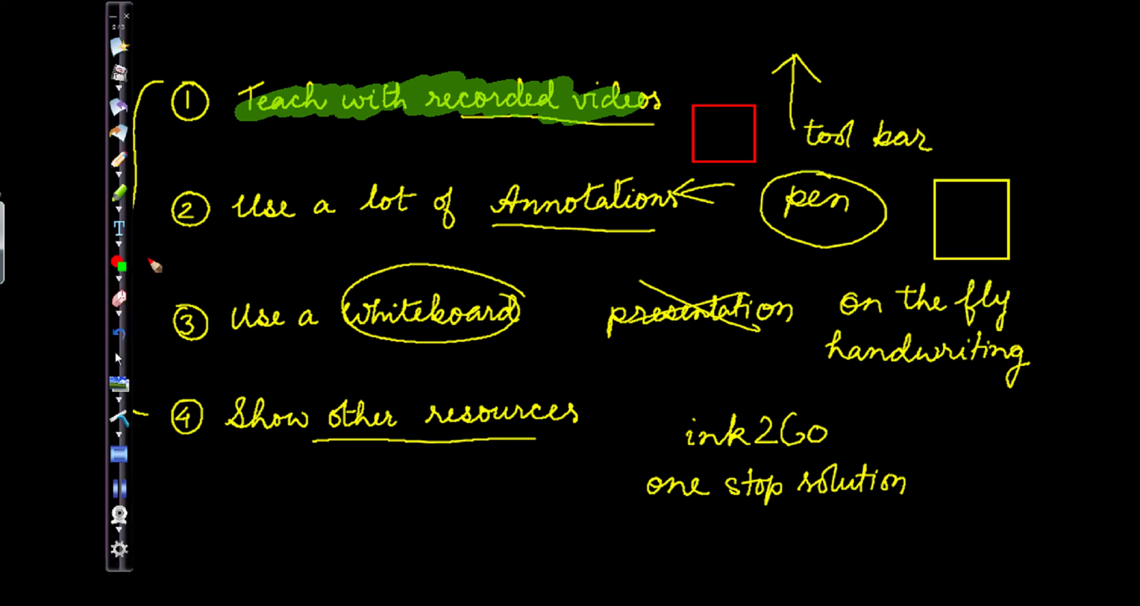
# Restore the horizontal toolbar and open Preferences to view the keyboard shortcut list.
pyautogui.click(119, 549)
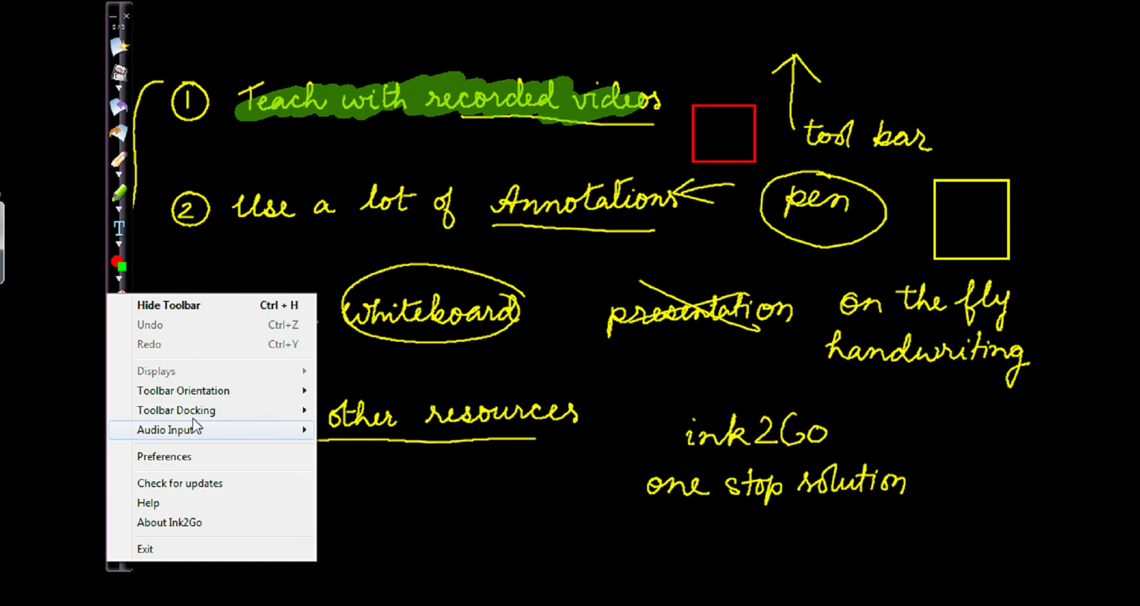
pyautogui.moveTo(308, 392)
pyautogui.click(359, 390)
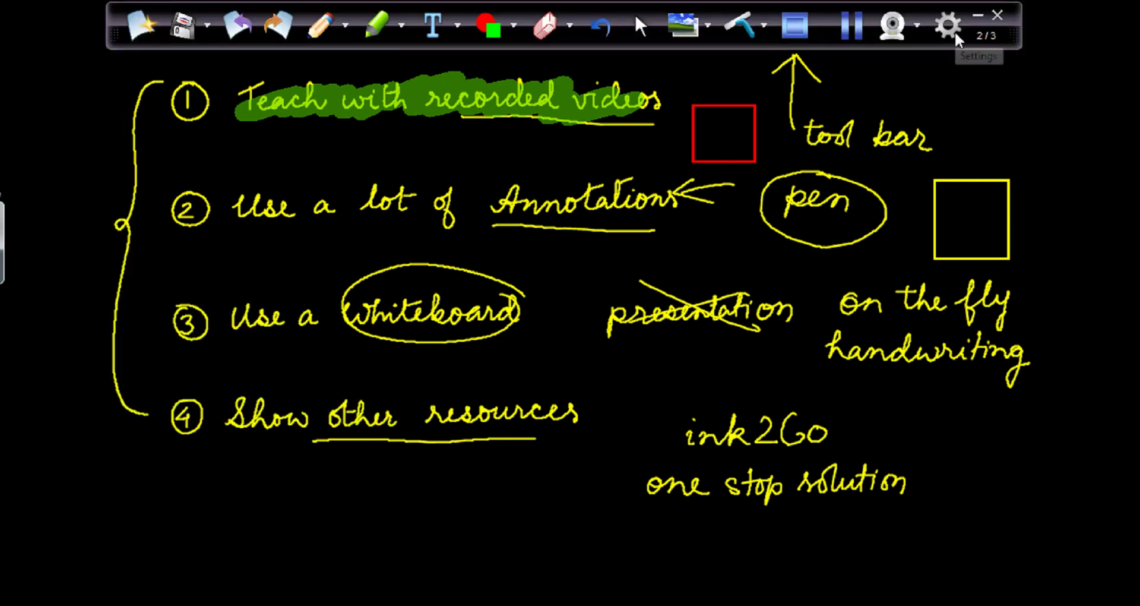
pyautogui.click(952, 32)
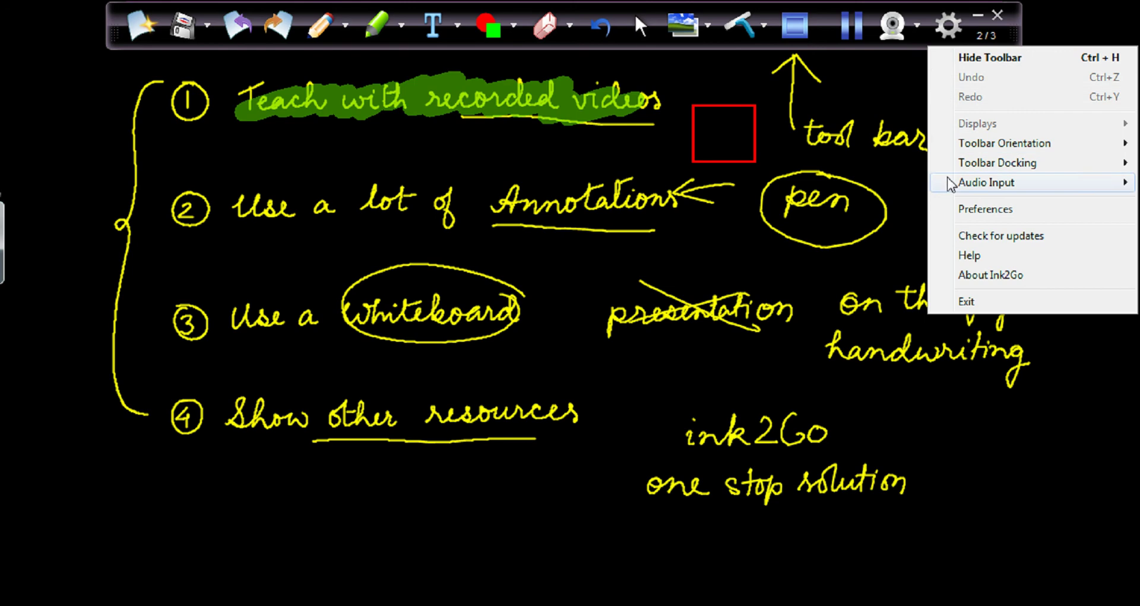
pyautogui.click(960, 209)
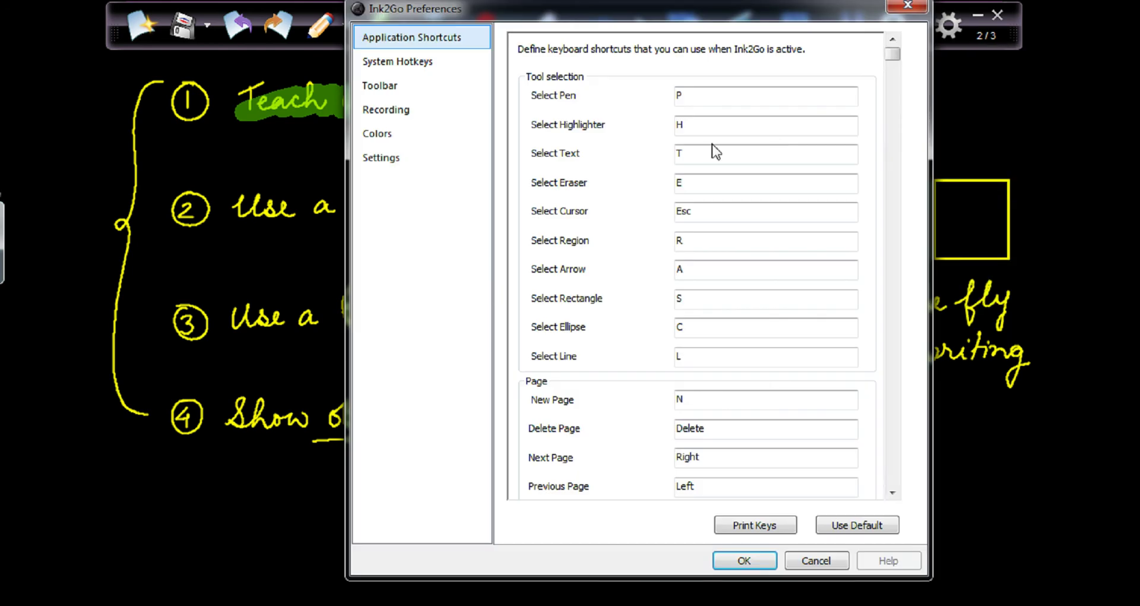